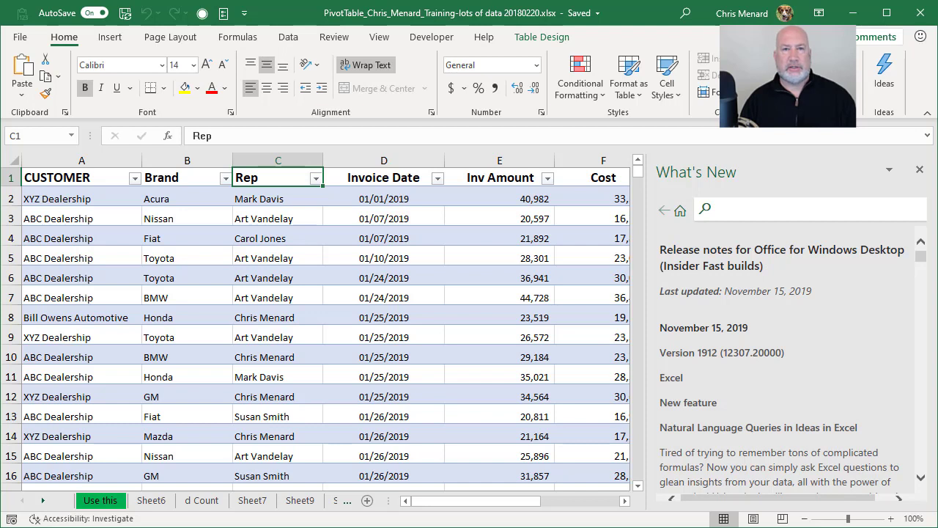
- Close the What's New release notes pane beside the sales table
left_click(297, 191)
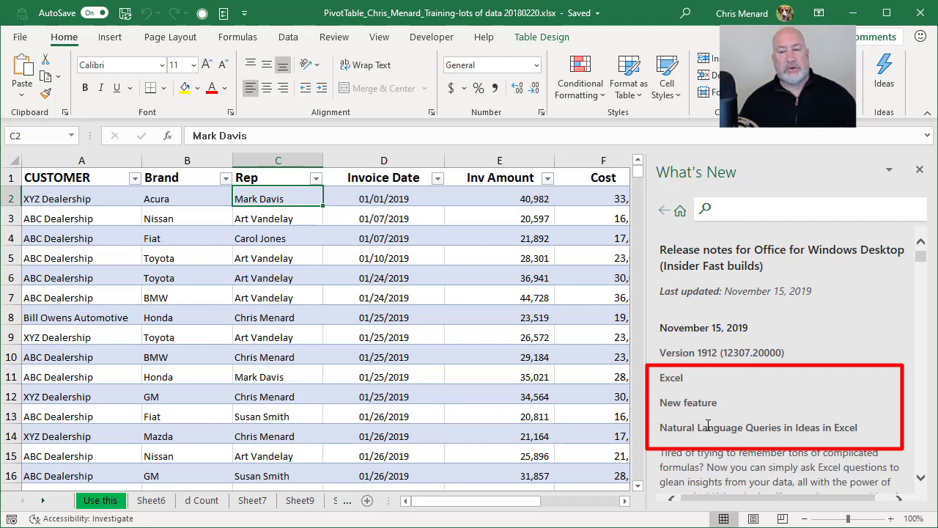
left_click(457, 277)
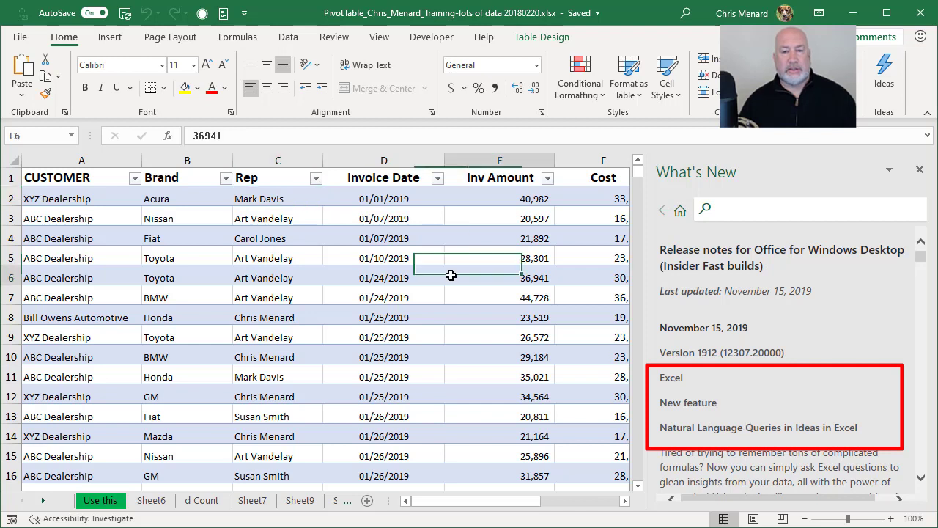
left_click(920, 170)
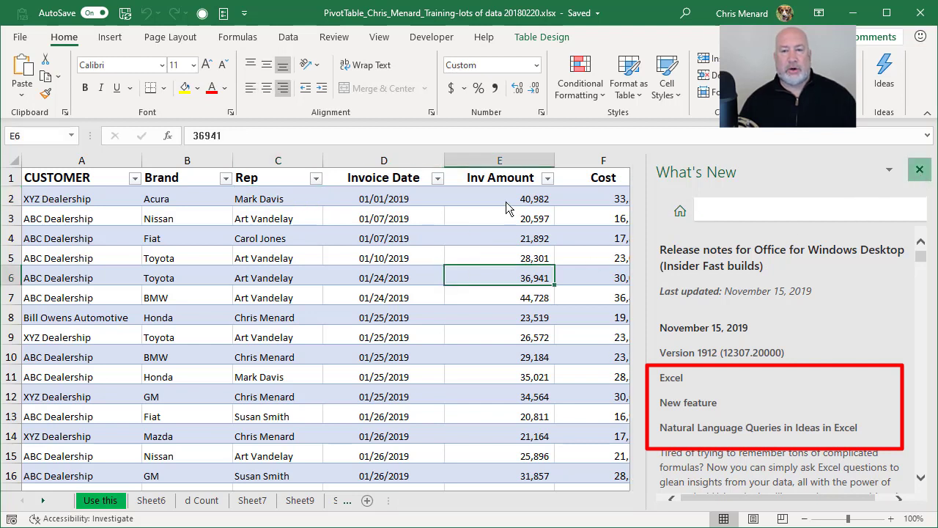
left_click(921, 170)
- Inspect the sales table's extent from its first row to its last row
left_click(528, 232)
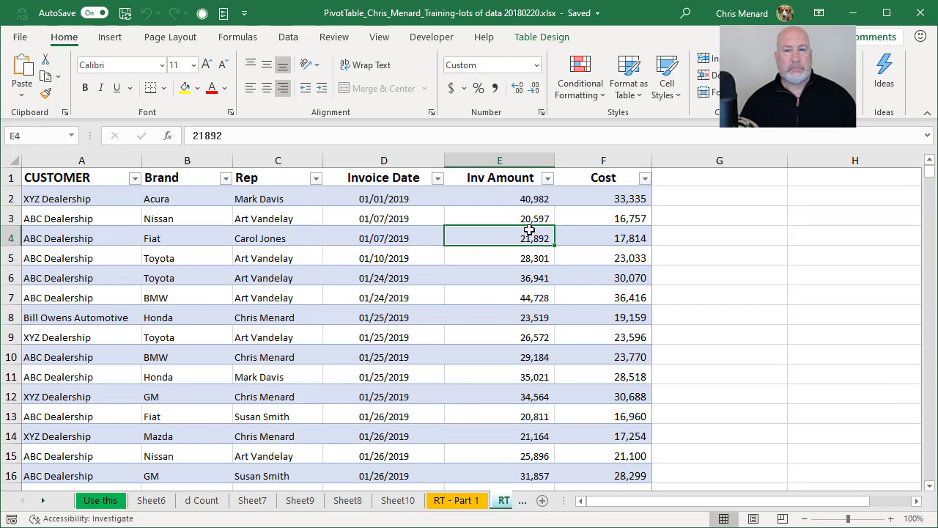
left_click(154, 220)
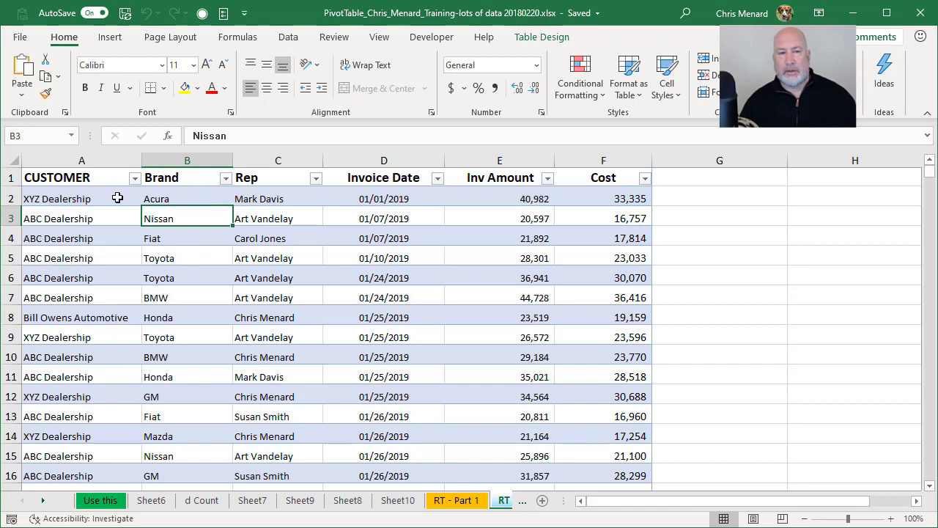
left_click(117, 198)
key("ctrl+Down")
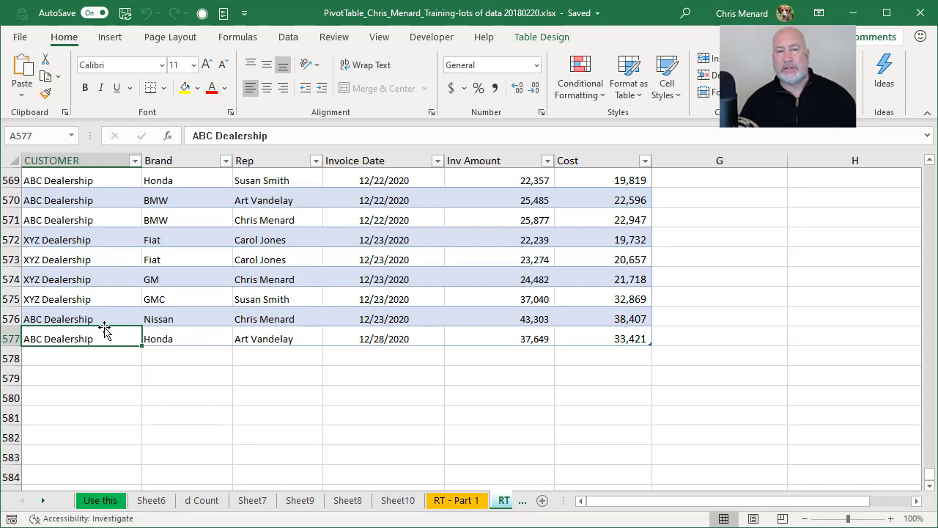
key("ctrl+Up")
left_click(176, 232)
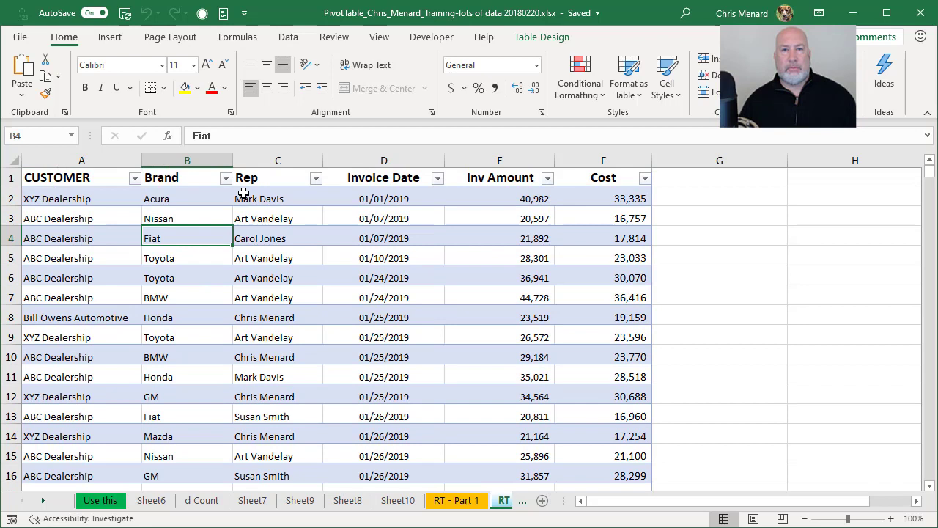
left_click(277, 192)
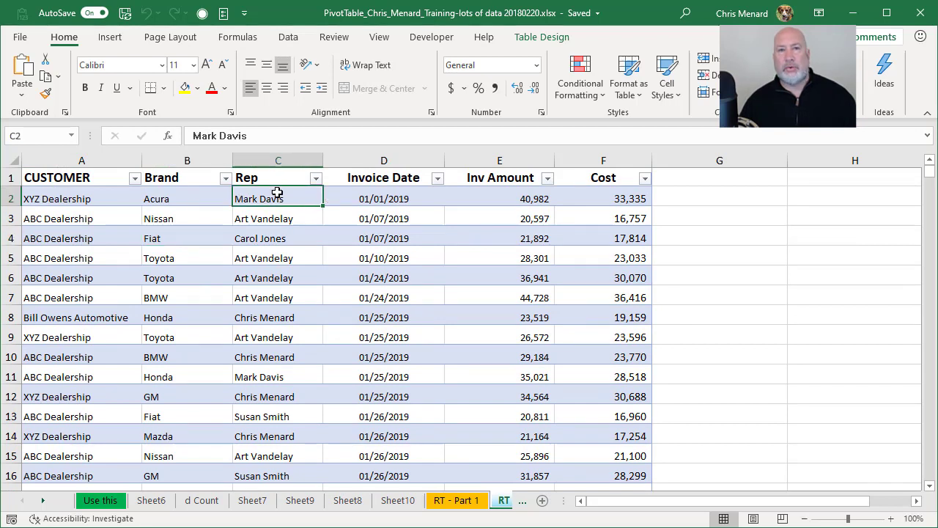
key("ctrl+t")
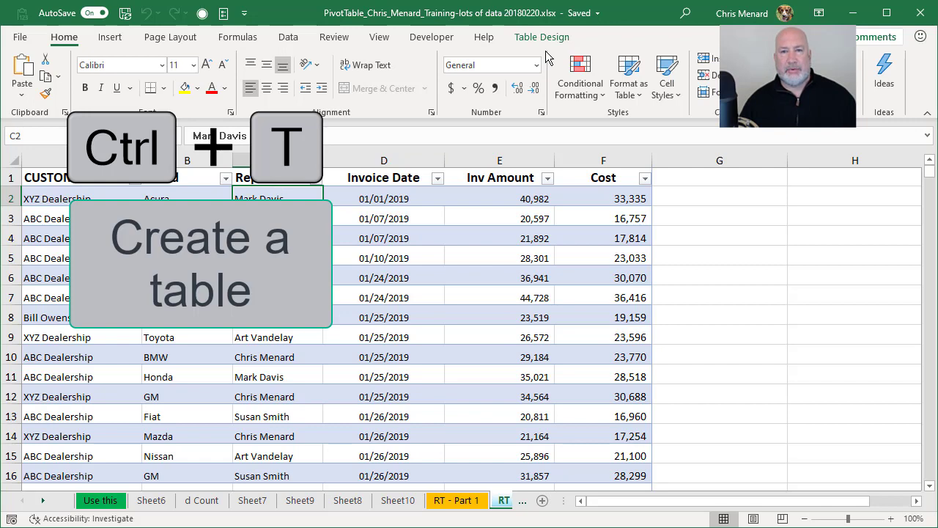
scroll(411, 192, "down", 3)
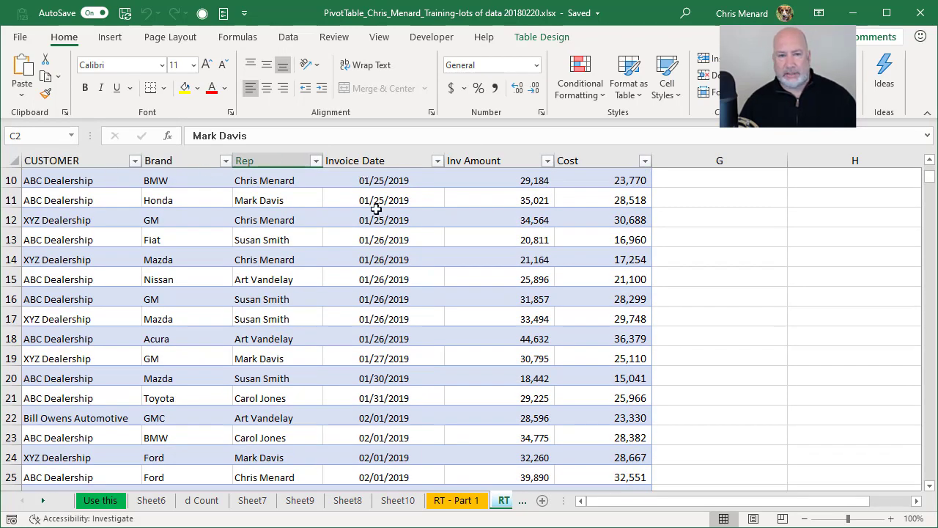
scroll(375, 209, "up", 3)
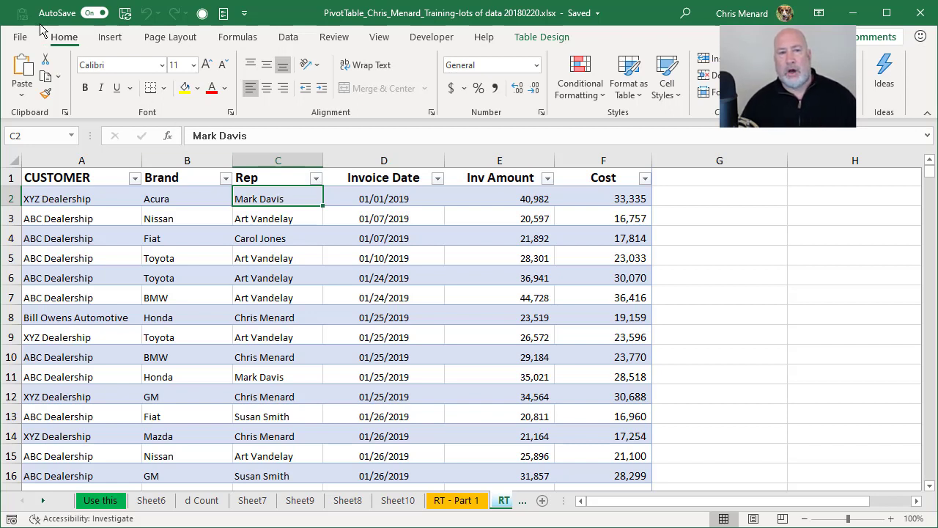
- Open Ideas and browse its insights, including the Inv Amount by Brand and CUSTOMER chart
left_click(877, 85)
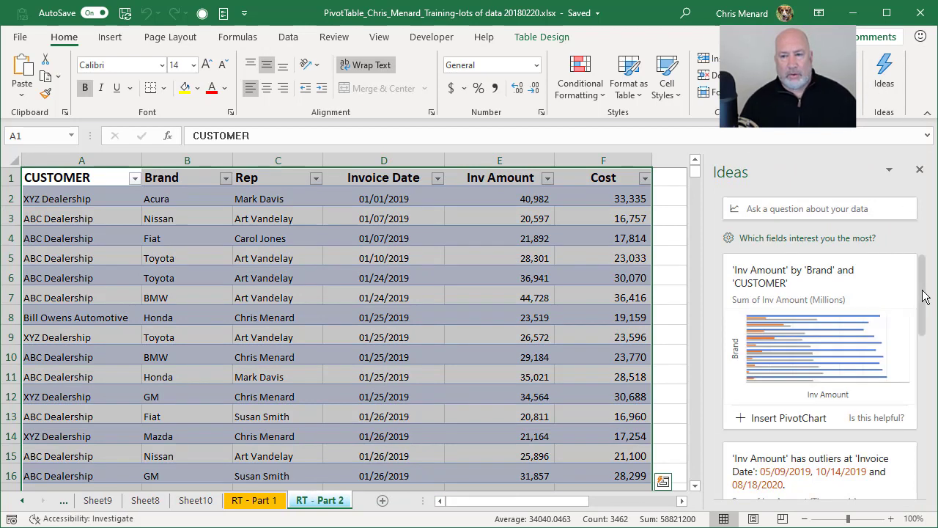
left_click_drag(924, 296, 925, 470)
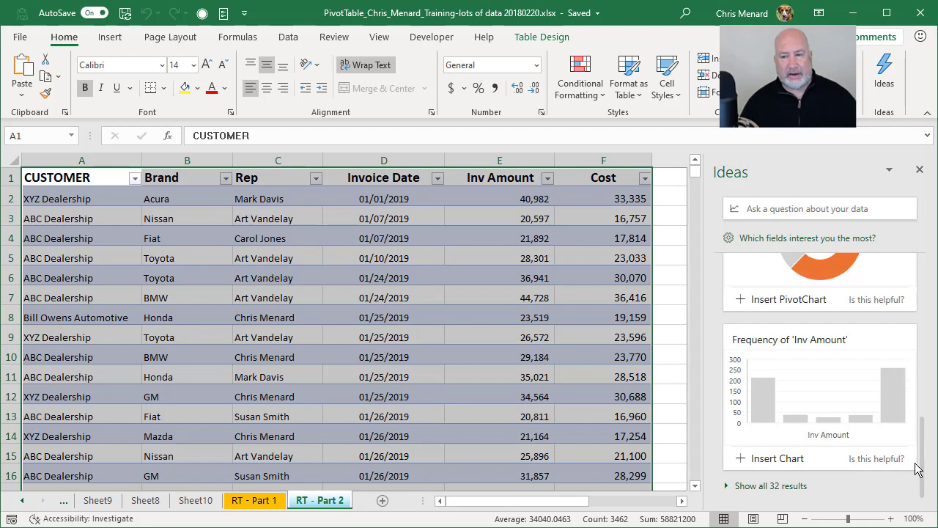
scroll(925, 440, "up", 10)
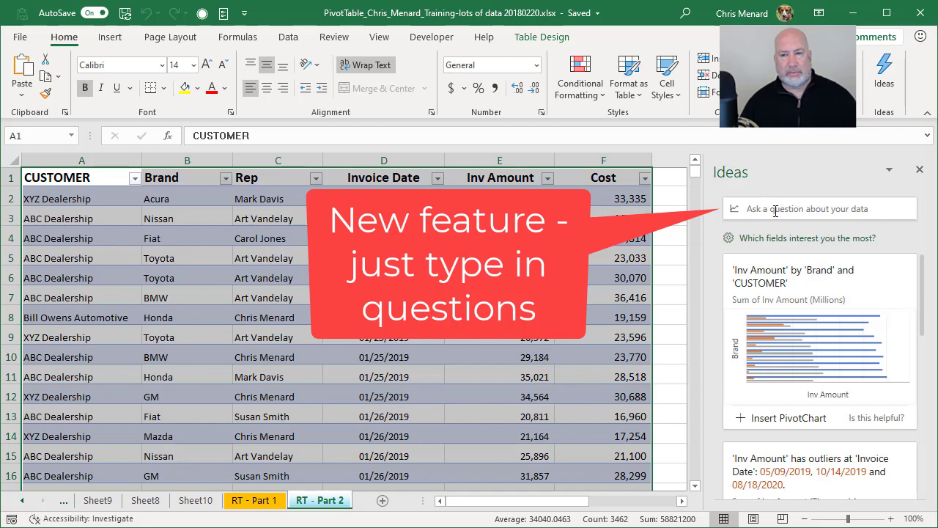
left_click(773, 210)
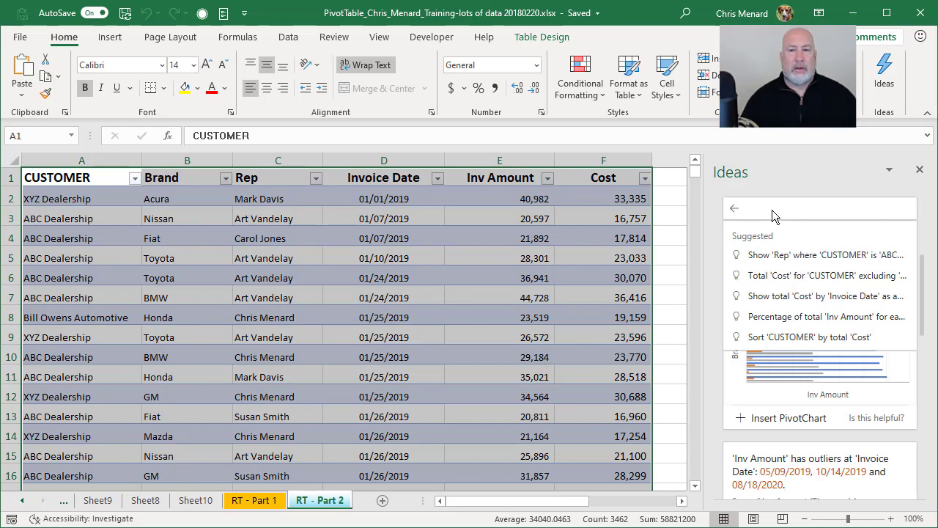
left_click(437, 256)
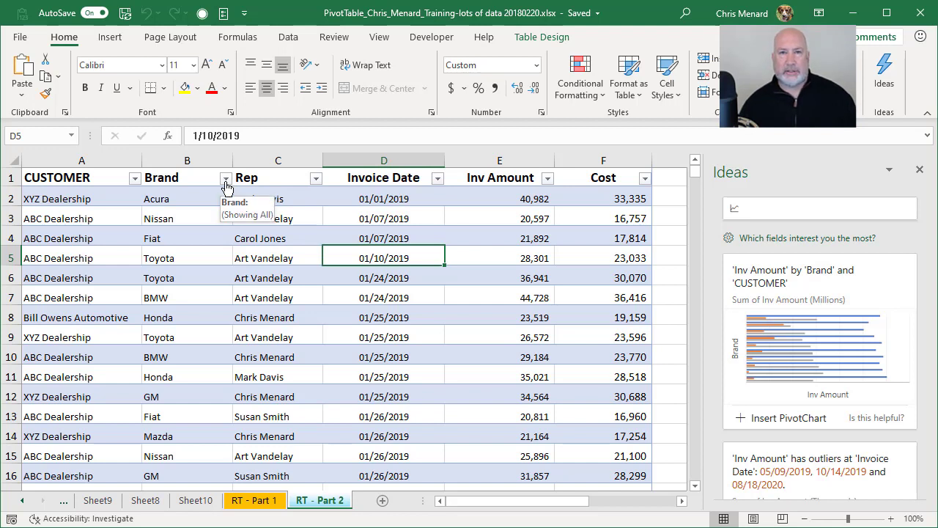
left_click(226, 179)
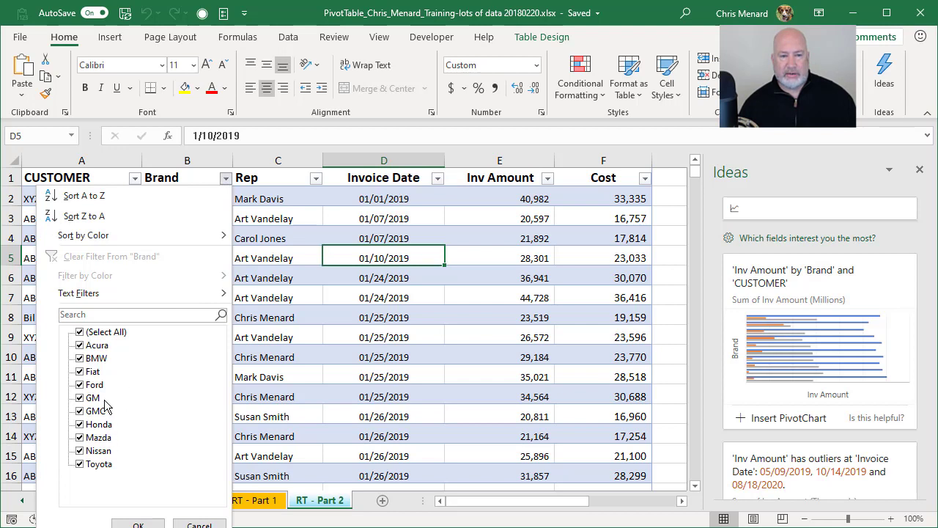
left_click(194, 523)
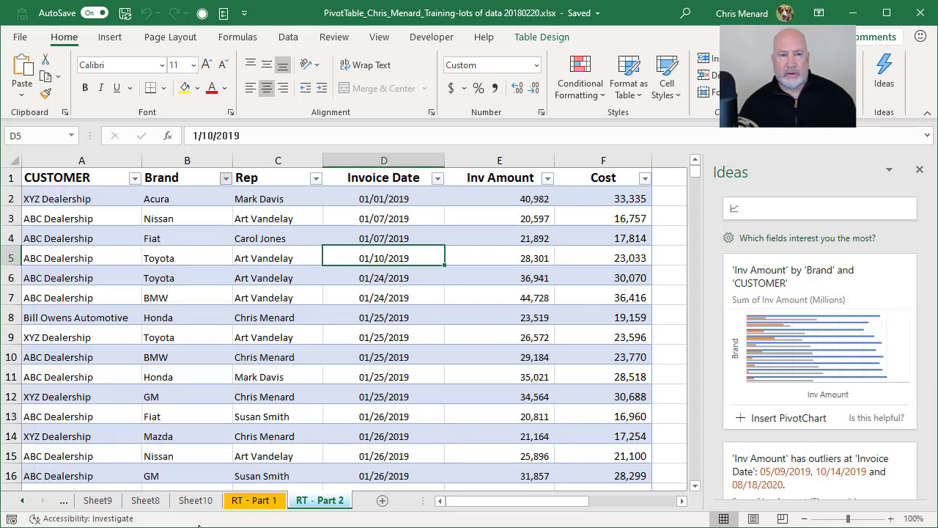
left_click(437, 180)
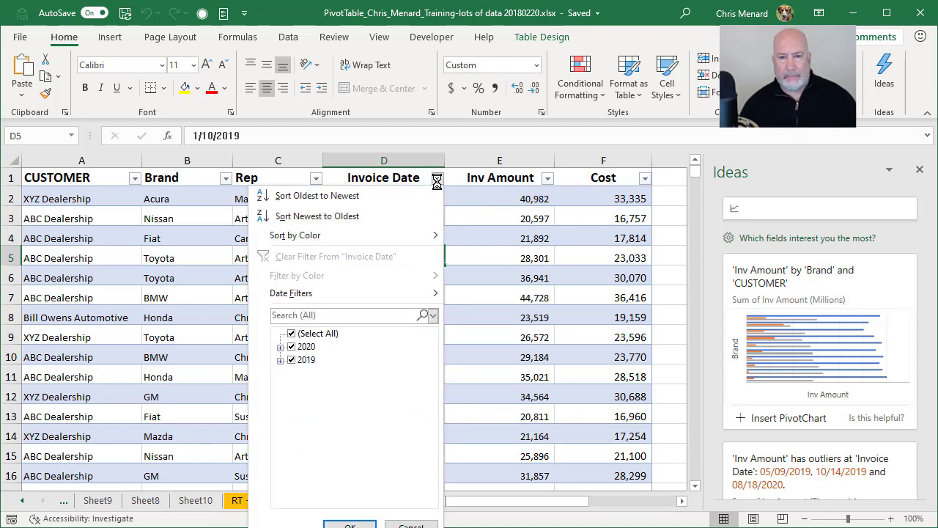
left_click(501, 220)
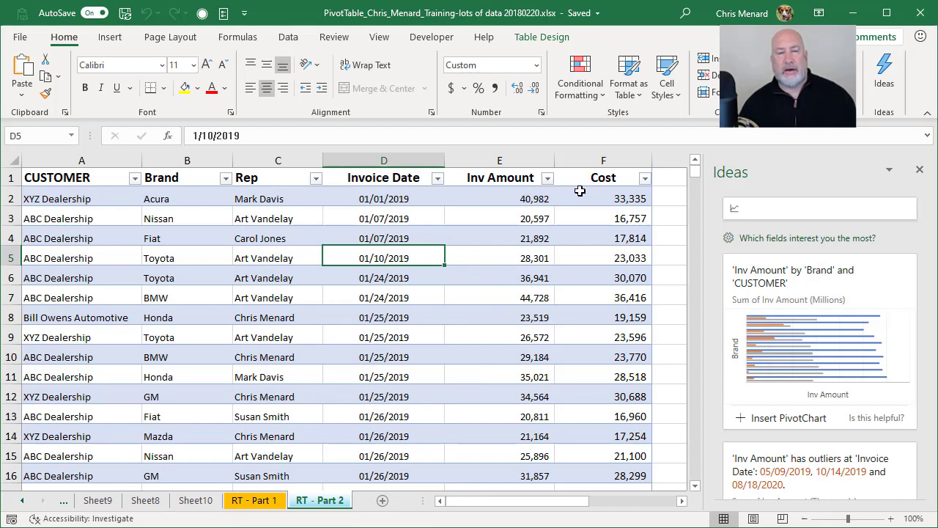
mouse_move(557, 501)
left_mouse_down()
mouse_move(579, 501)
mouse_move(559, 501)
left_mouse_up()
- Ask Ideas 'Acura Inv amount for 2019', returning a Sum of Inv Amount of 1,108,633
left_click(769, 210)
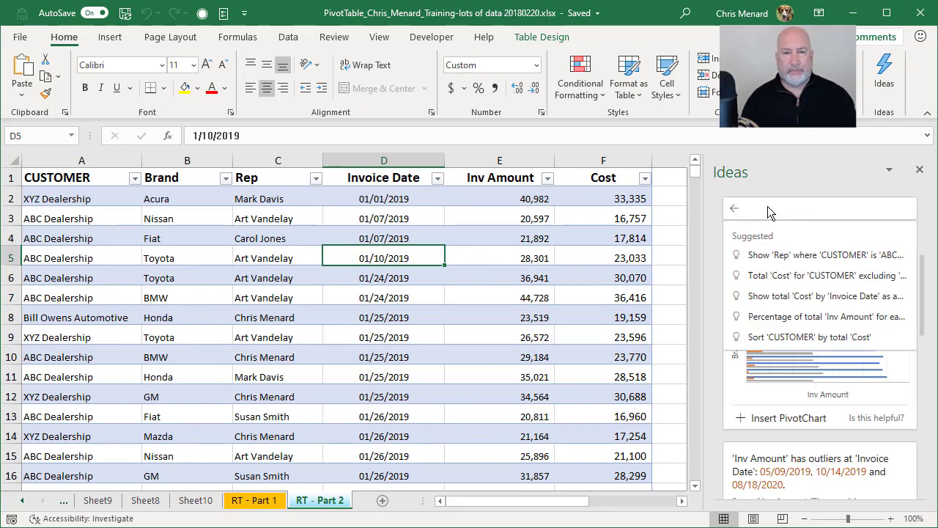
type("A")
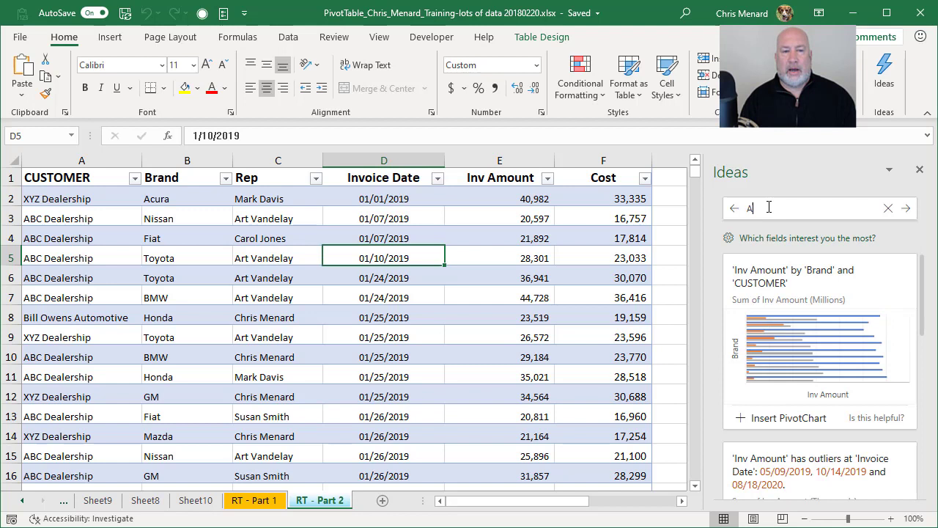
type("cura")
key("BackSpace")
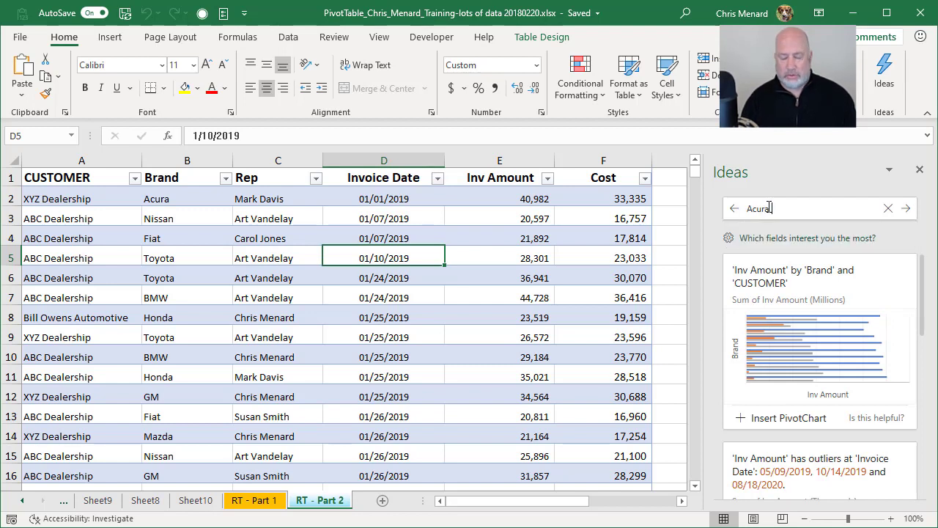
type("a Inv ")
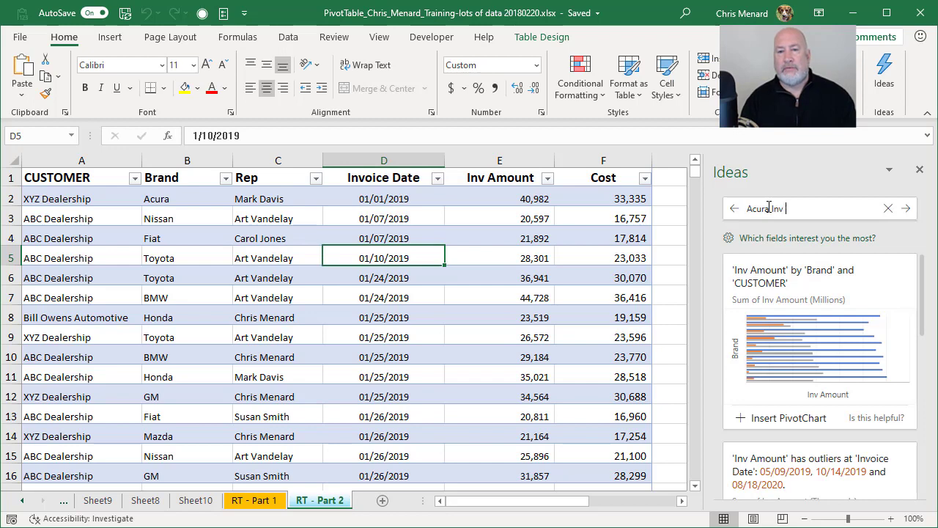
type("amount for 2019")
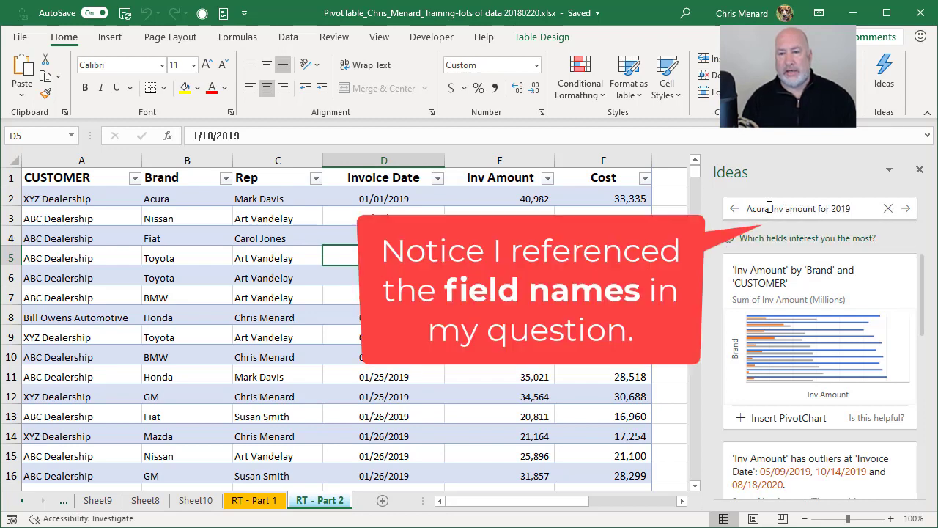
key("Return")
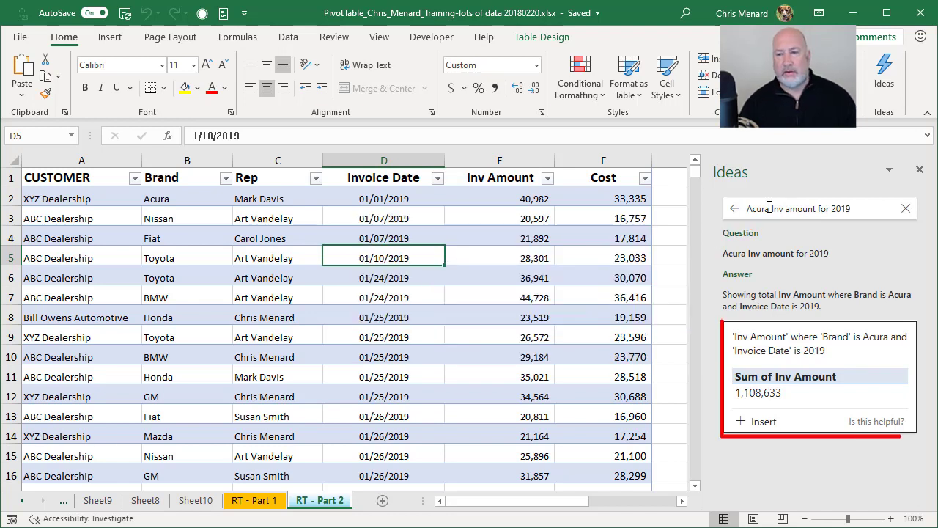
- Ask Ideas for one rep's top 3 brands by Inv amount: GM 435,973, Ford 395,193, Honda 381,138
left_click_drag(852, 208, 724, 220)
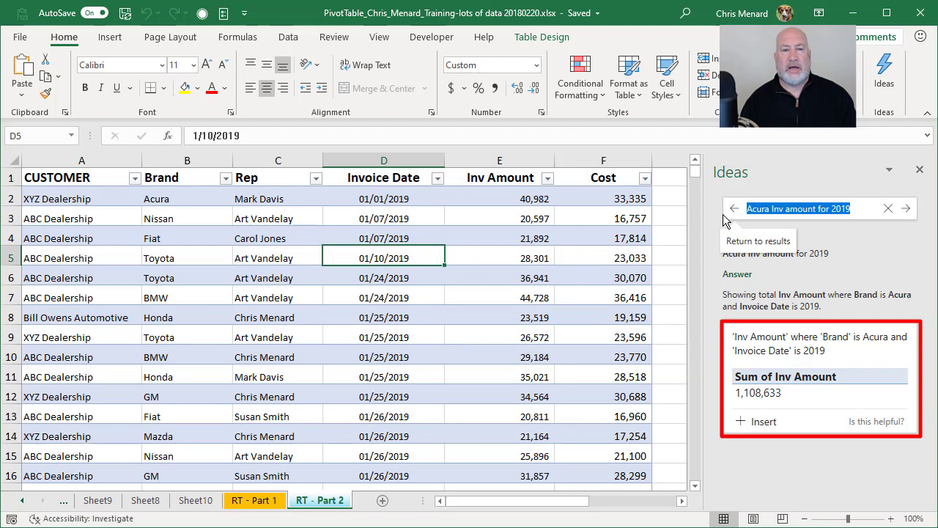
type("top 3")
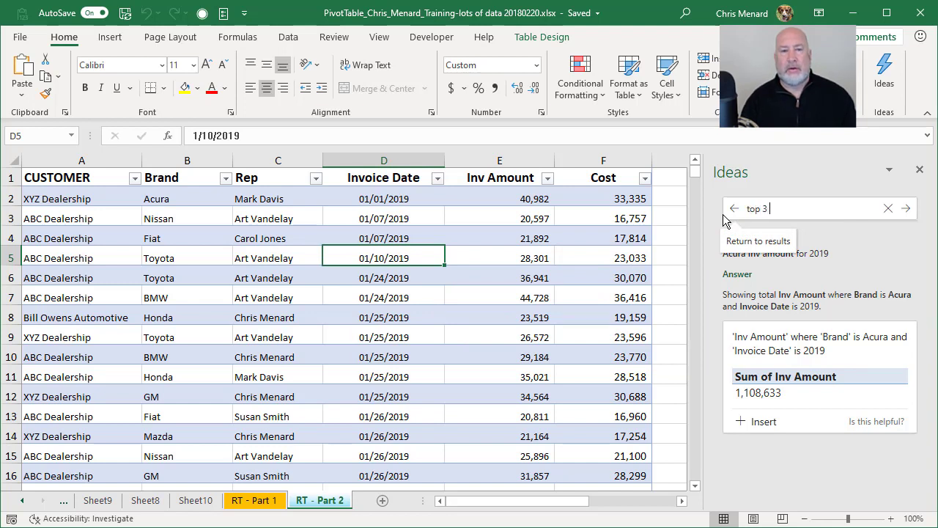
type(" brand")
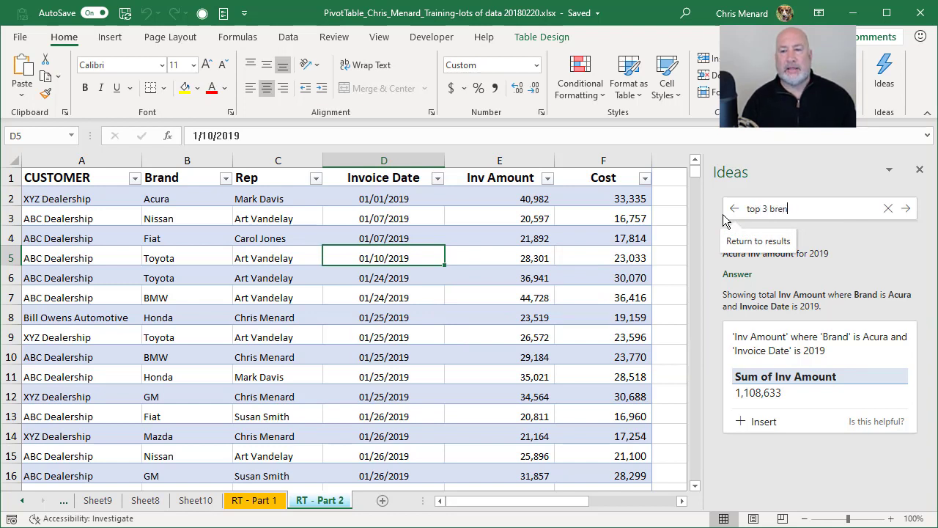
key("BackSpace")
key("BackSpace")
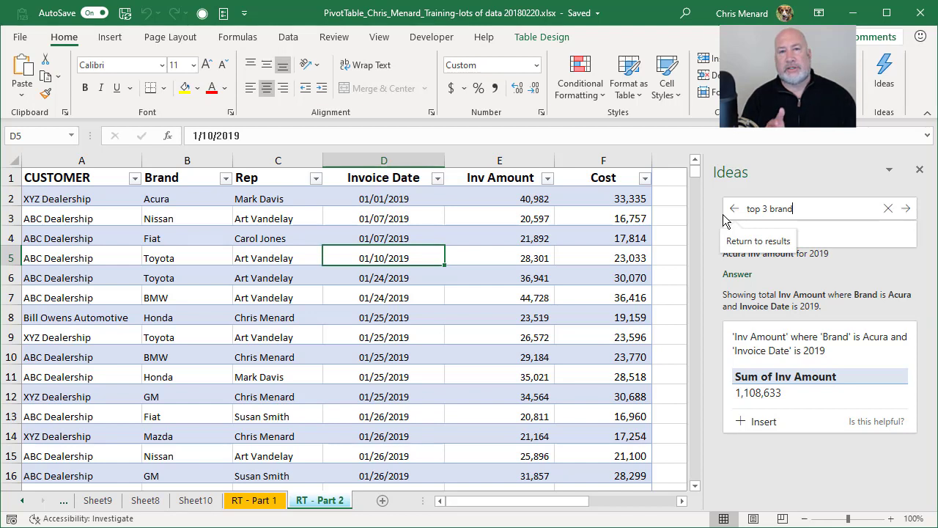
type("s")
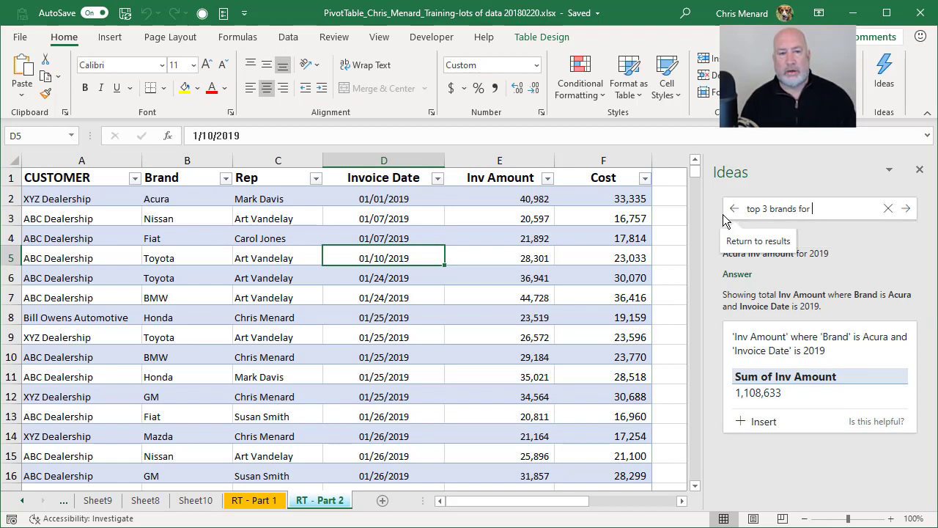
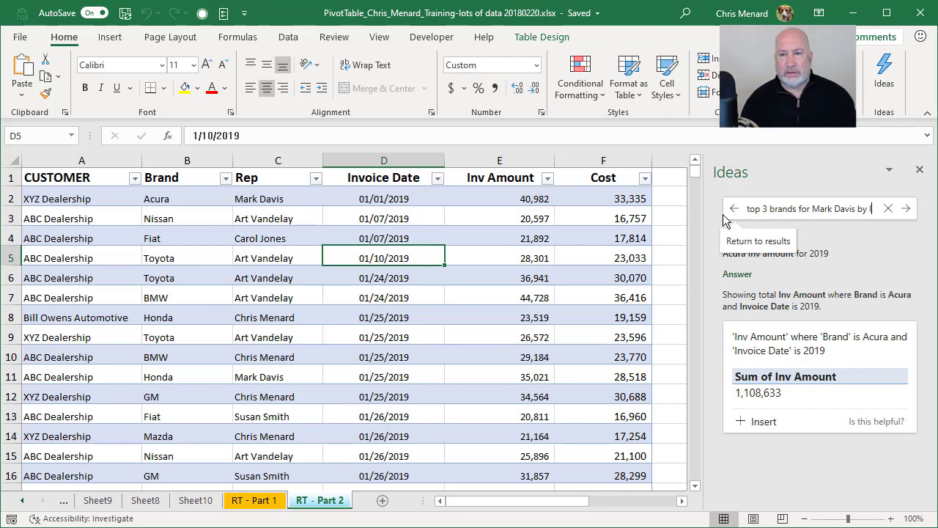
type("nv amou")
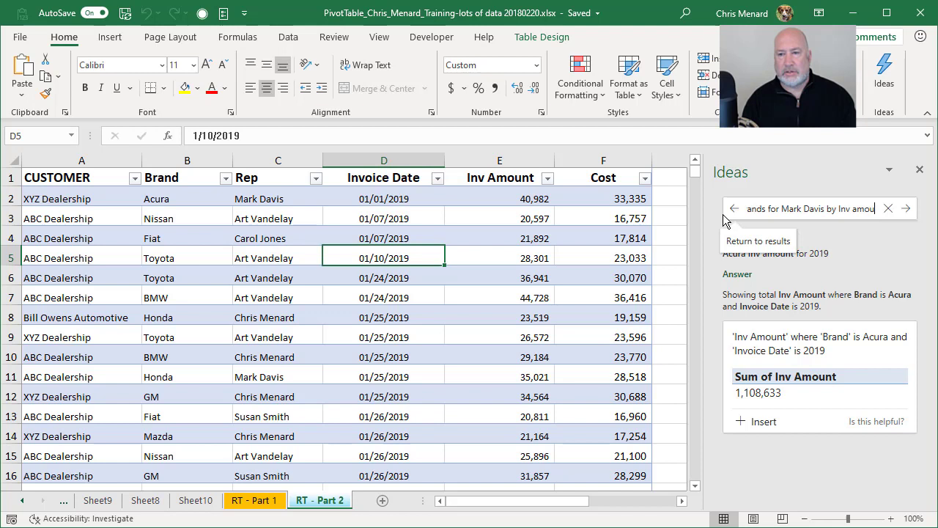
type("nt")
key("Return")
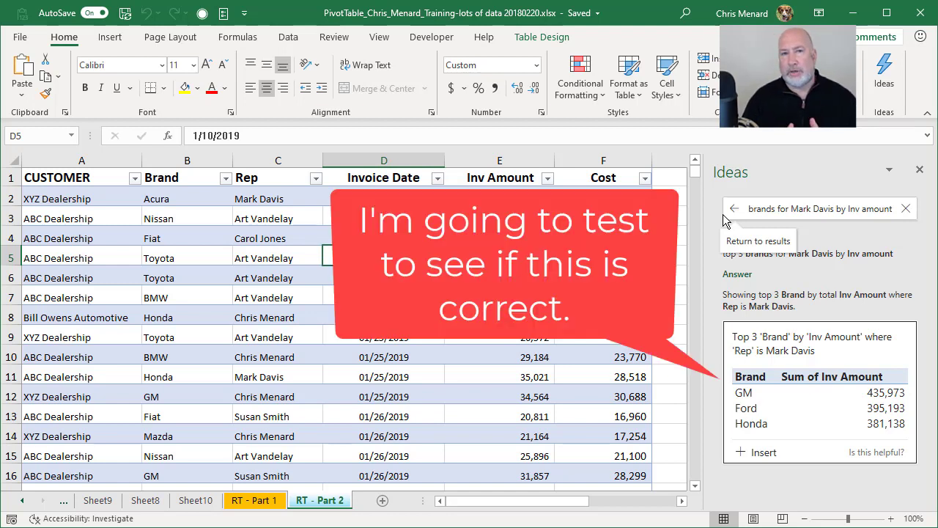
- Filter the table to the rep's GM invoices and check the Inv Amount sum
left_click(244, 207)
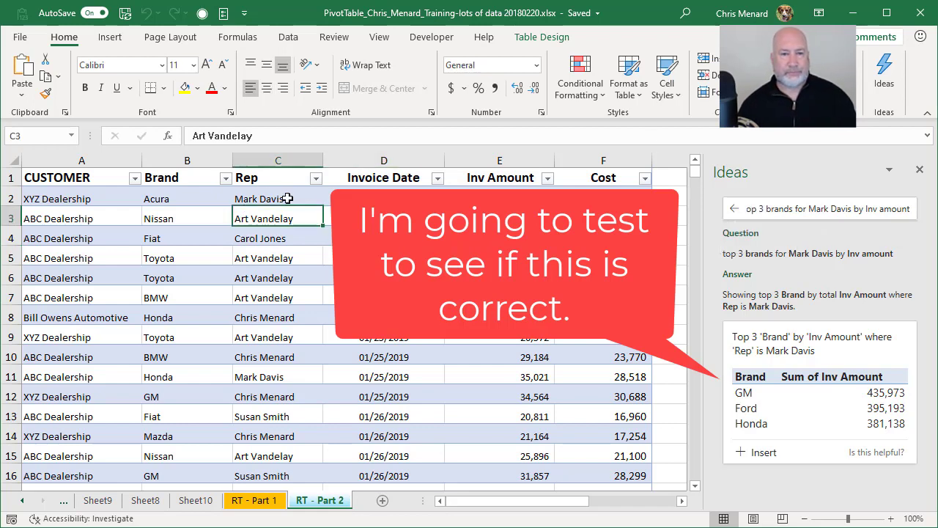
left_click(315, 178)
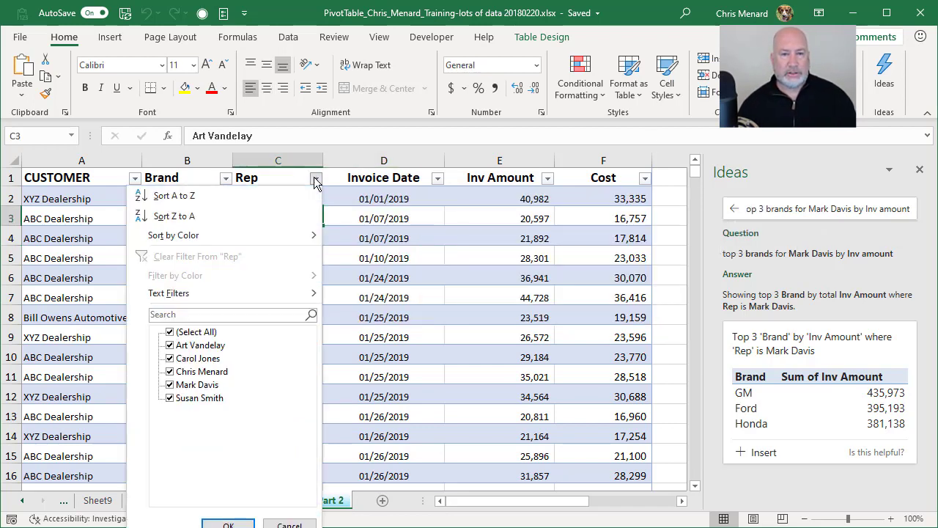
left_click(170, 332)
left_click(171, 385)
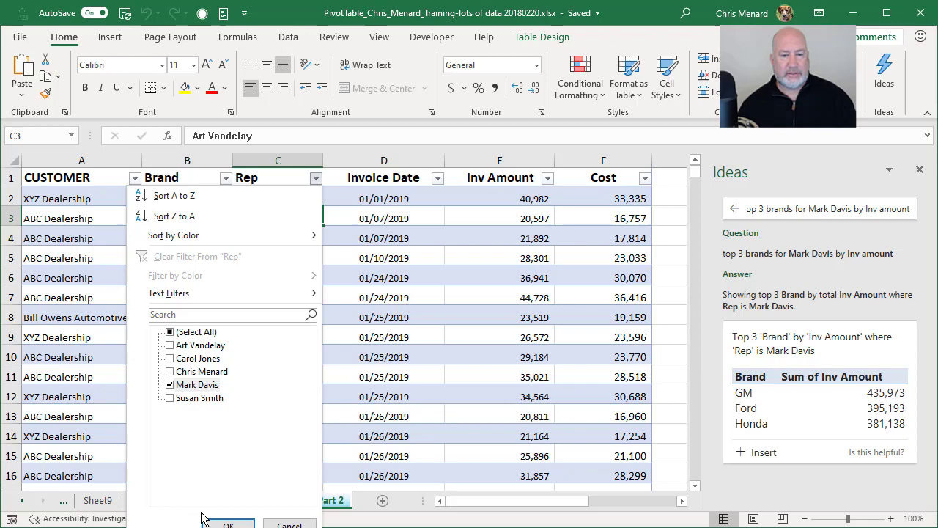
left_click(229, 523)
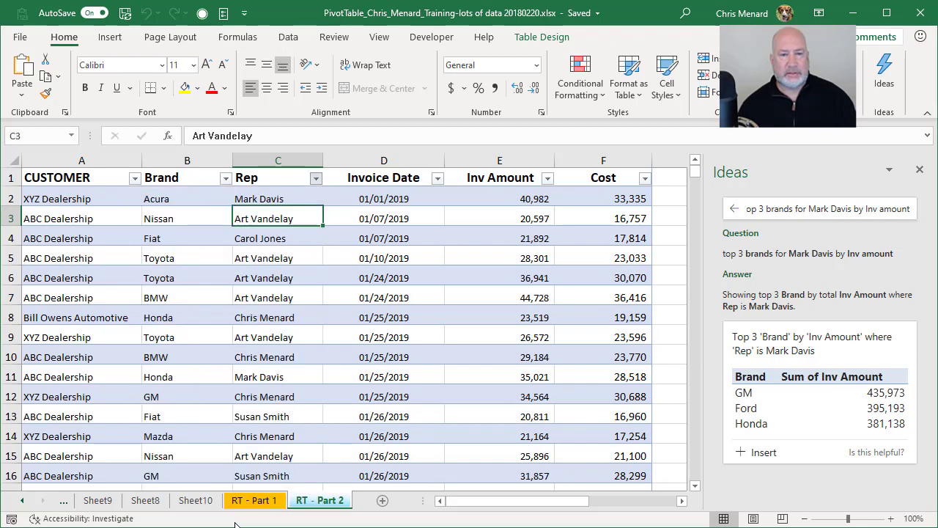
left_click(227, 181)
left_click(110, 332)
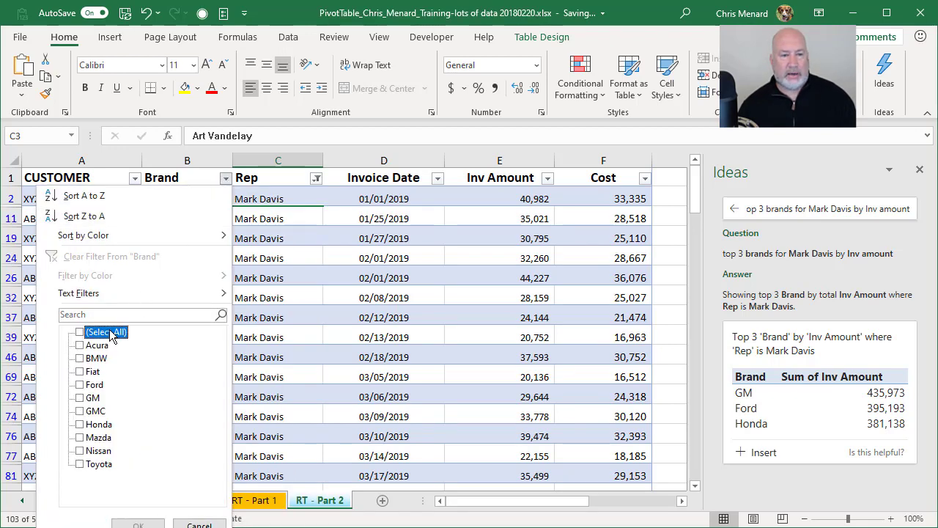
left_click(80, 398)
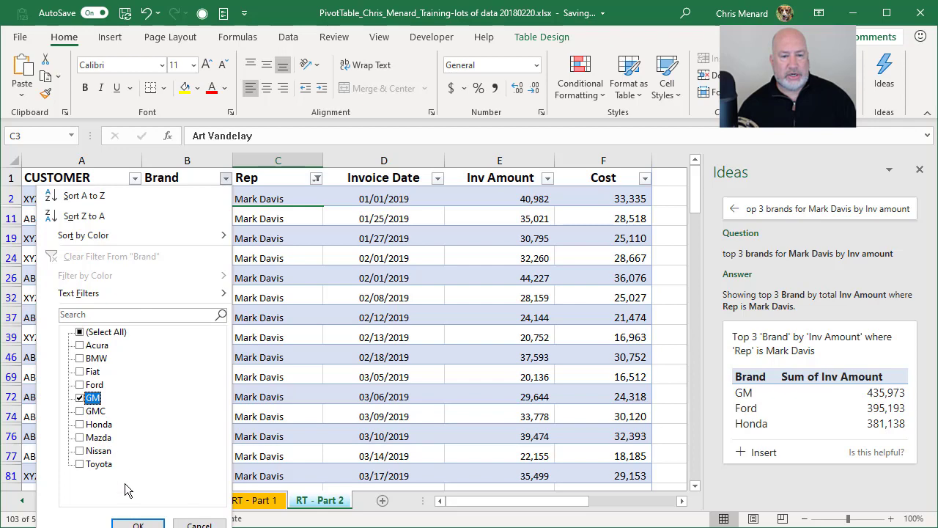
left_click(138, 525)
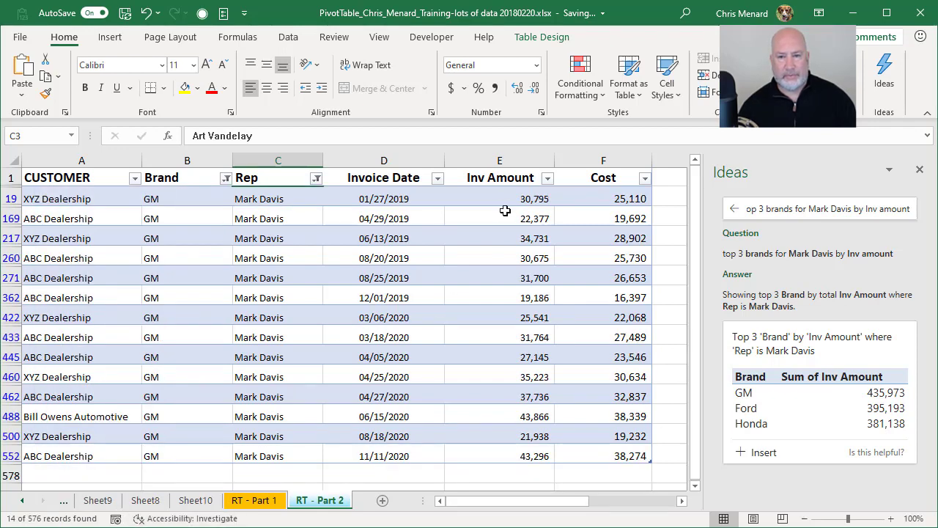
left_click_drag(505, 208, 498, 455)
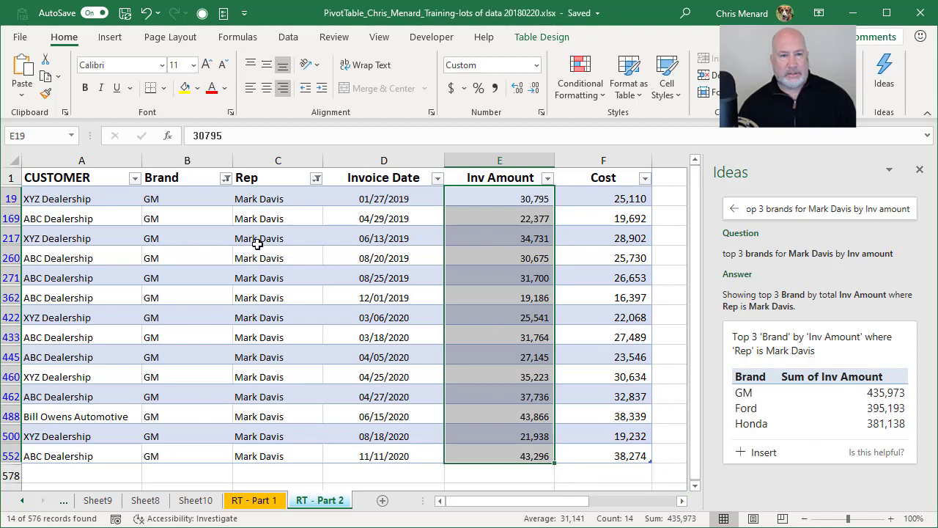
- Switch the Brand filter to Ford, confirm the 395,193 total, and reset Ideas to its question box
left_click(226, 178)
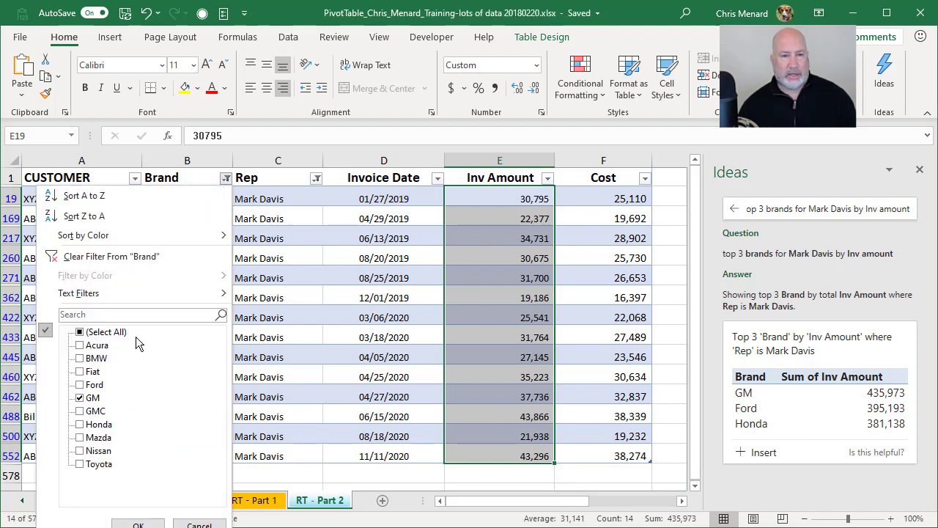
left_click(91, 398)
left_click(93, 384)
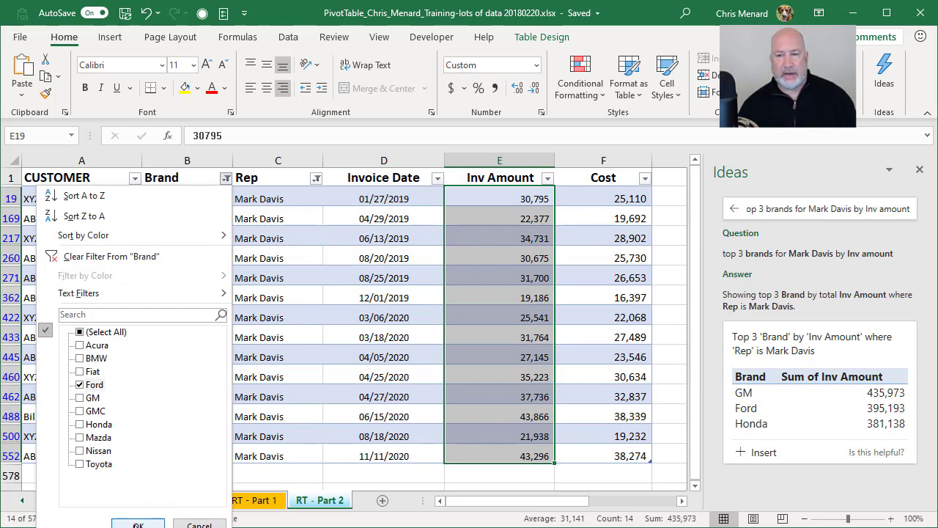
left_click(137, 525)
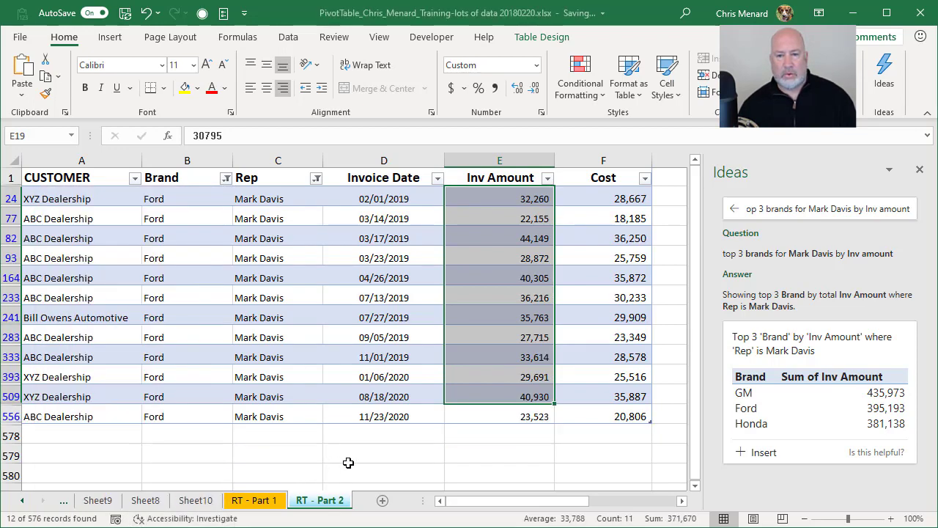
left_click_drag(504, 206, 488, 417)
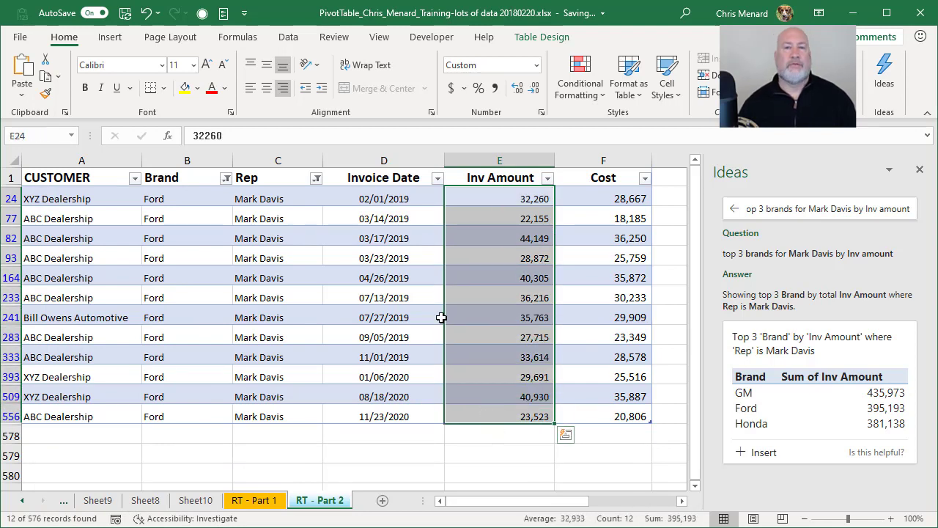
left_click(430, 260)
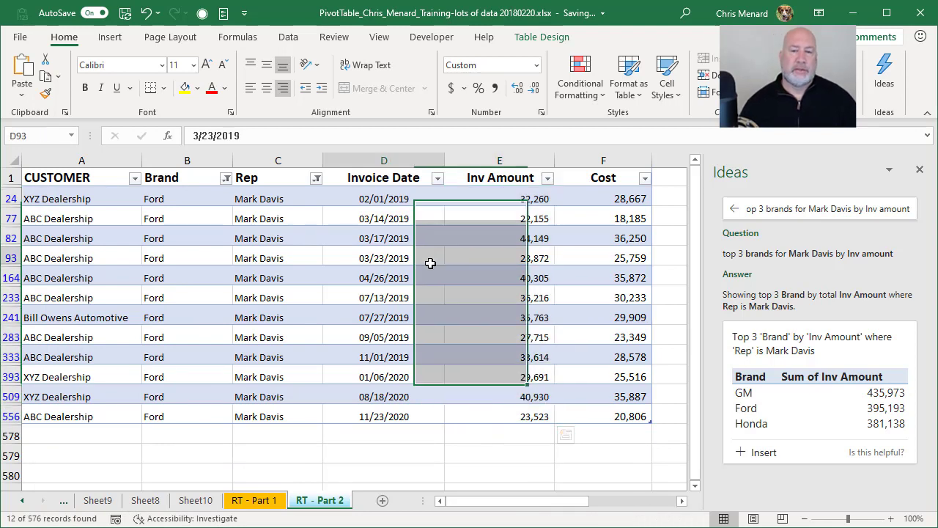
left_click(734, 208)
left_click(798, 206)
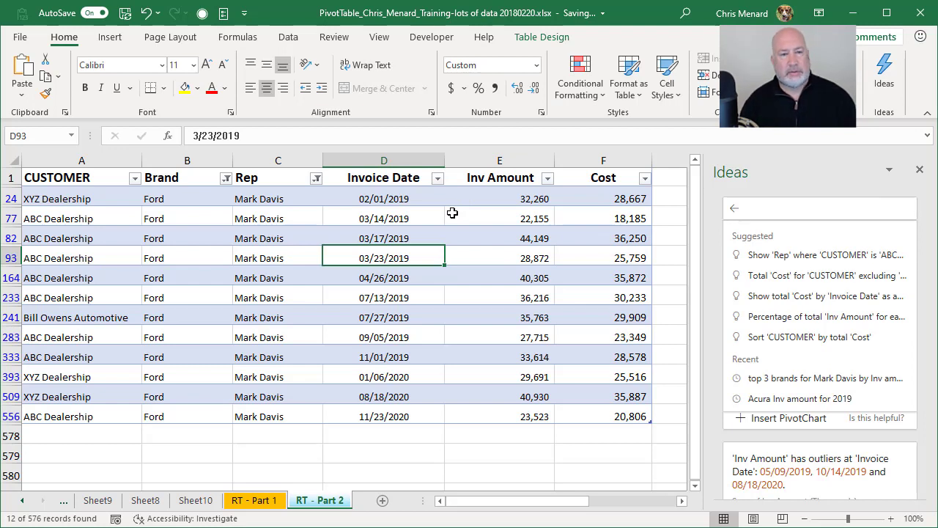
- Ask Ideas for the top 2 customers for 2020 by inv amount and insert the answer as sheet Idea1
type("t")
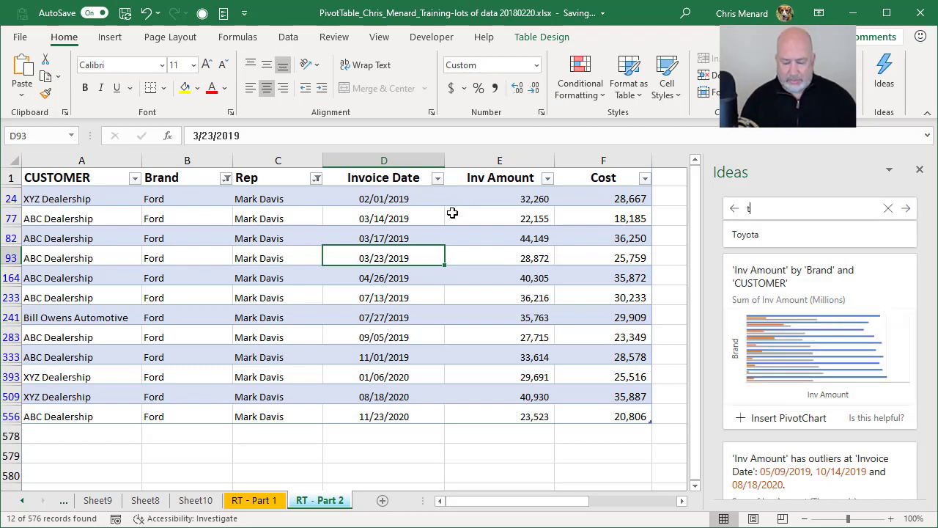
type("op 2")
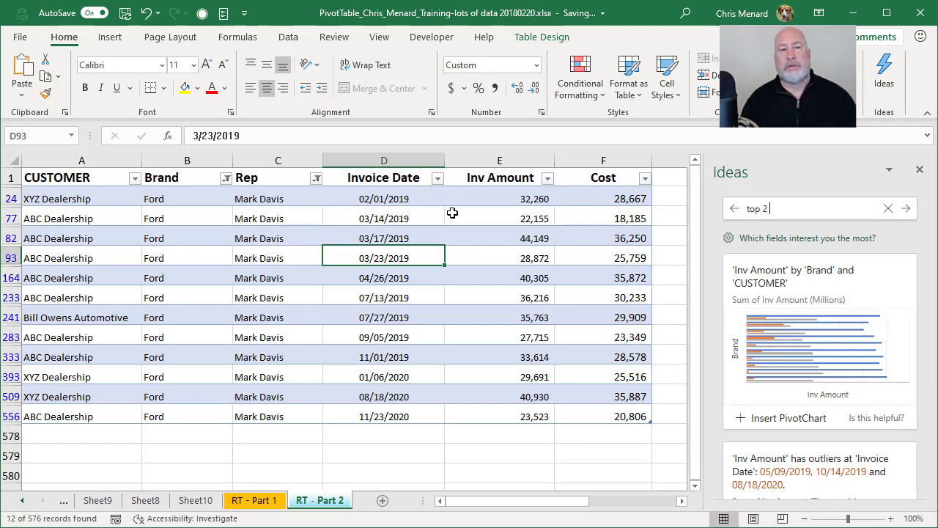
type(" custo")
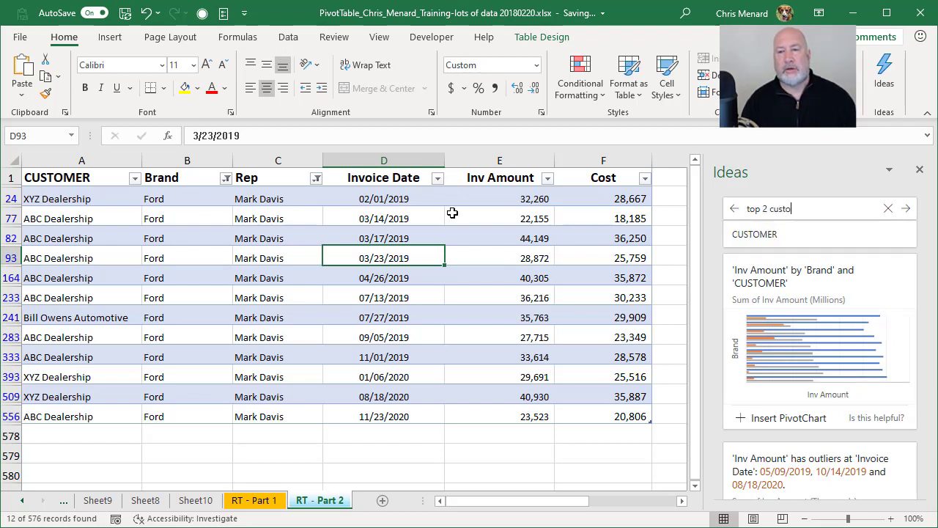
type("mer")
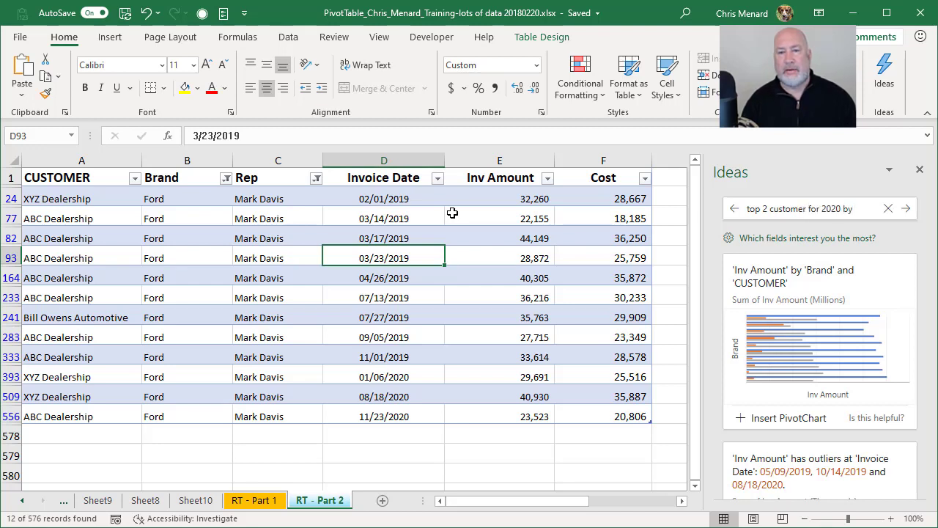
type(" for 2020 by inv")
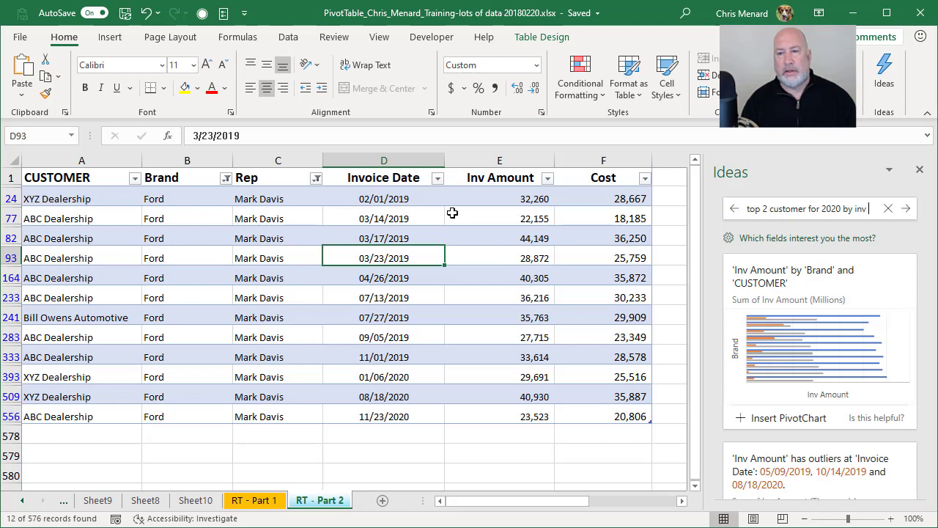
type(" amount")
key("Return")
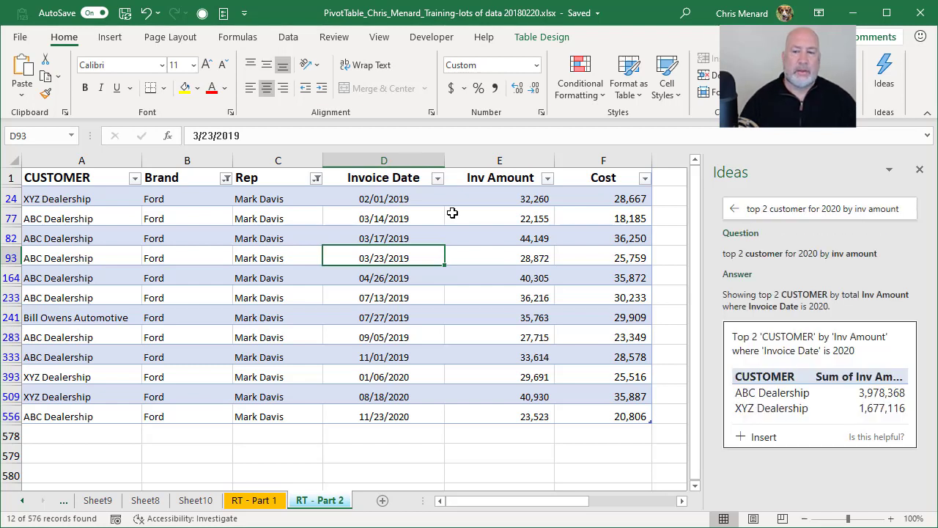
left_click(759, 438)
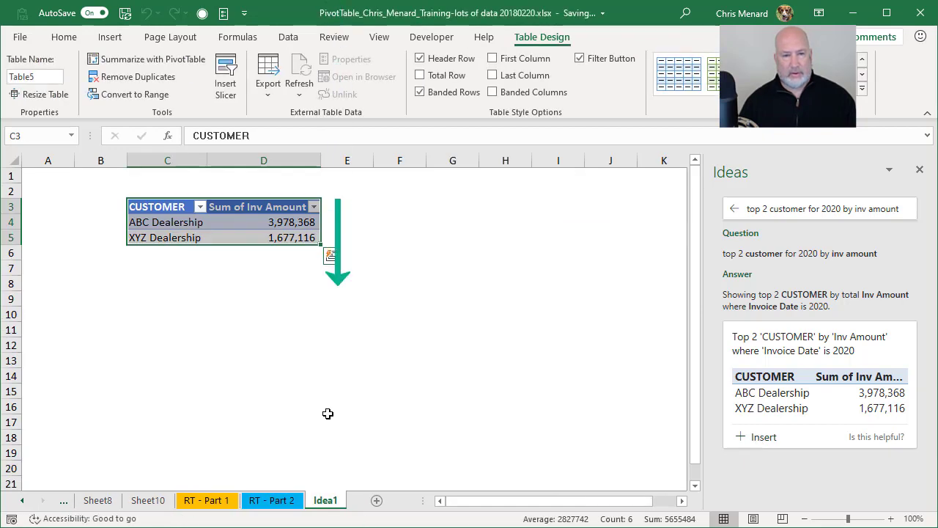
left_click(253, 239)
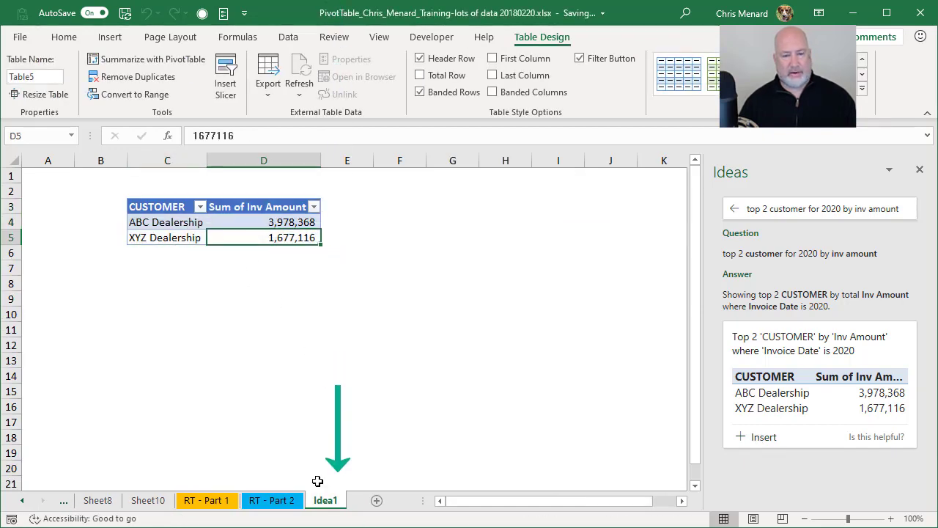
left_click(272, 501)
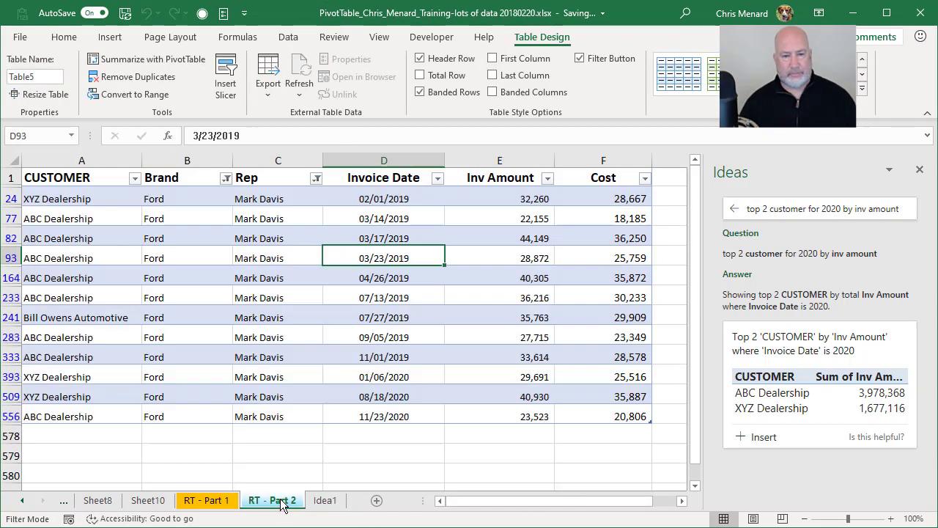
left_click(477, 273)
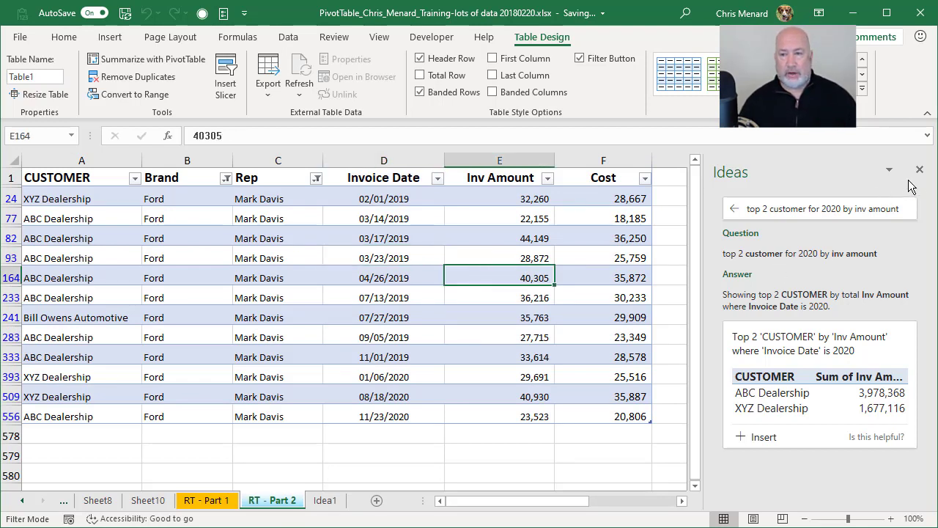
- Clear all filters from the sales table
left_click(615, 219)
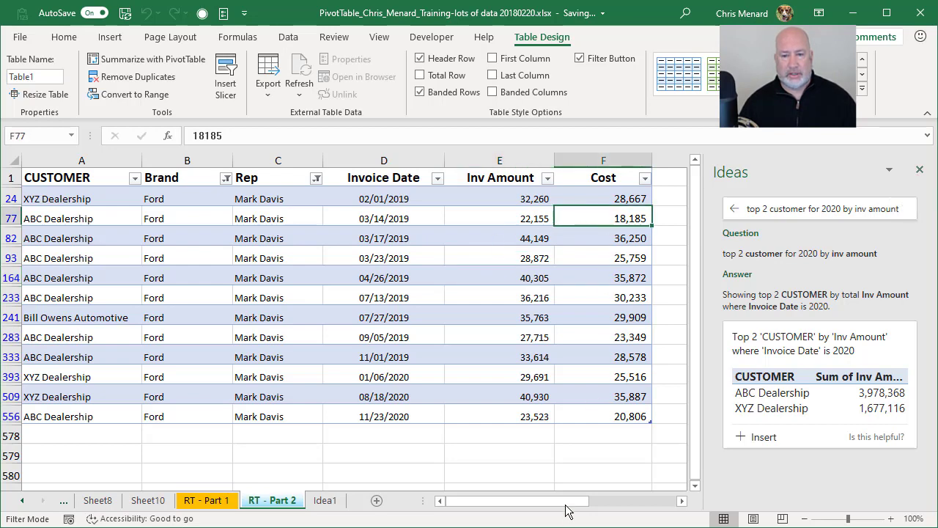
left_click(288, 37)
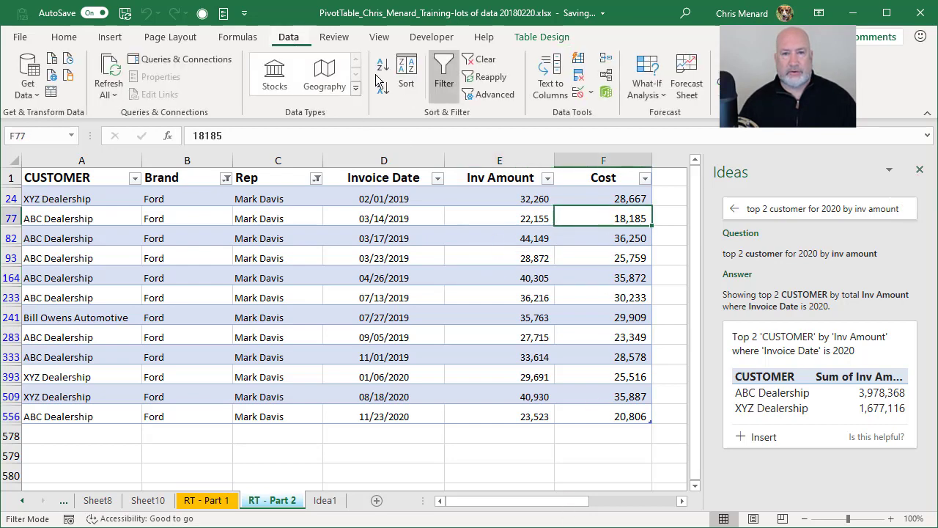
left_click(484, 59)
left_click_drag(536, 503, 623, 502)
left_click(444, 181)
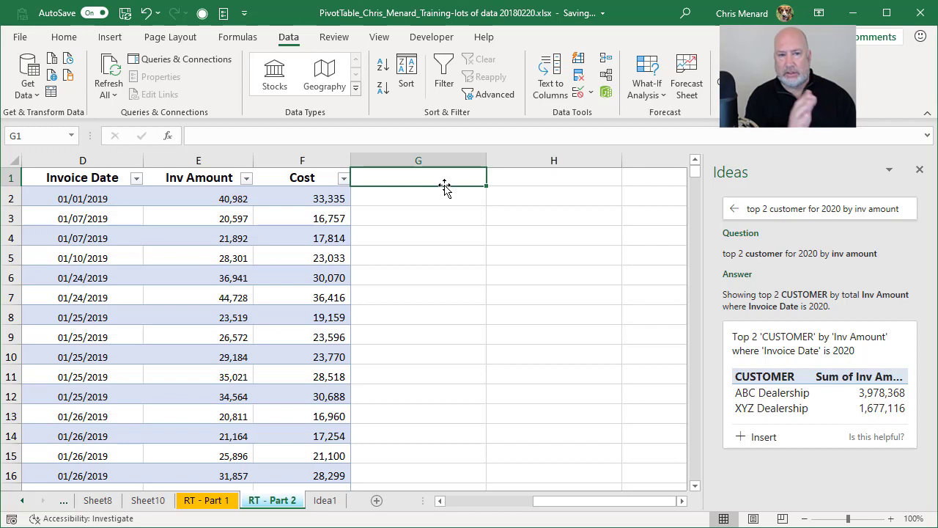
type("P")
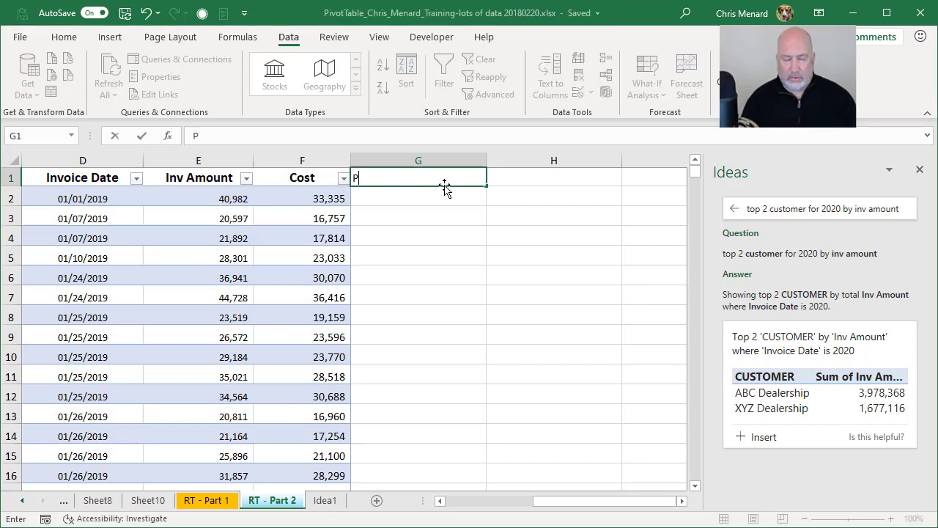
type("rofit")
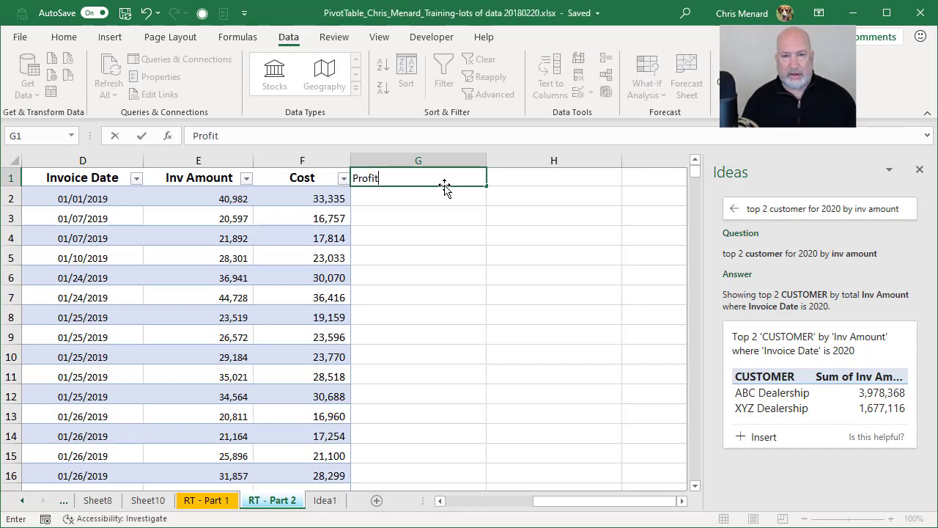
key("Return")
type("=")
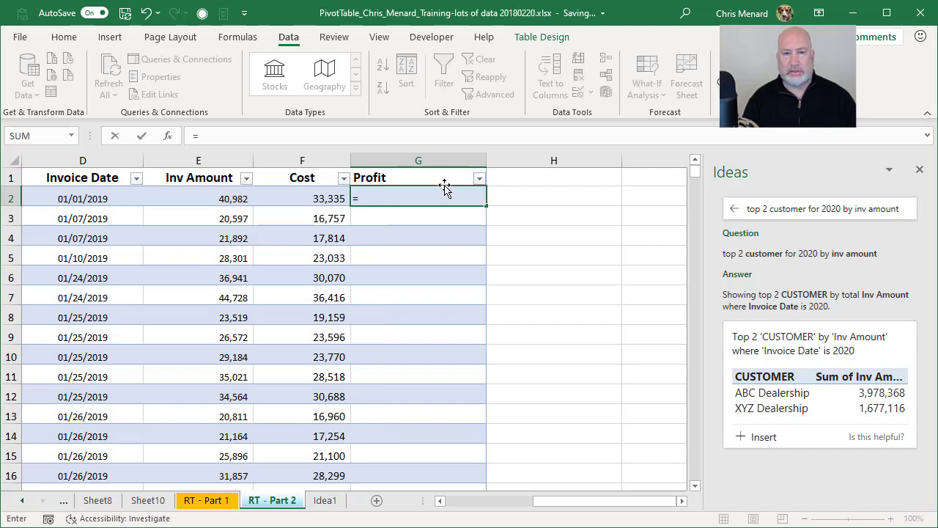
left_click(213, 198)
type("-")
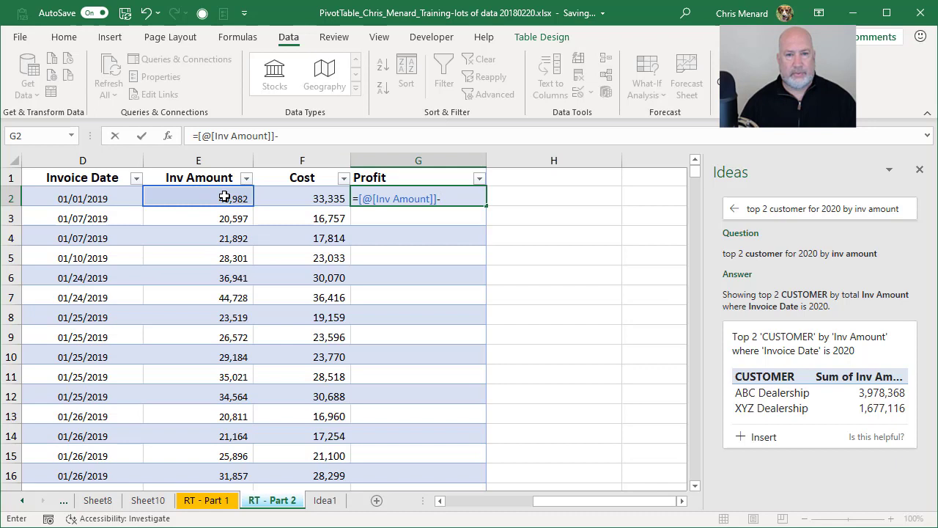
left_click(331, 198)
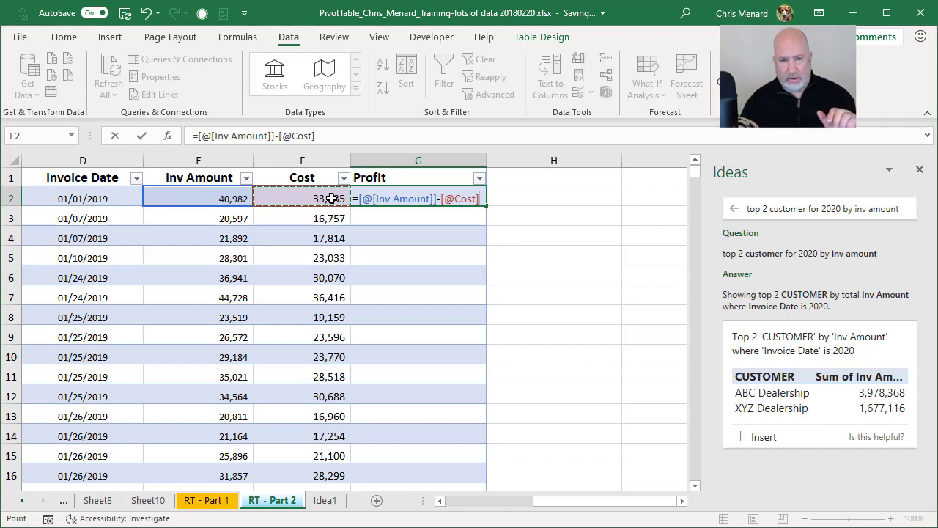
key("Return")
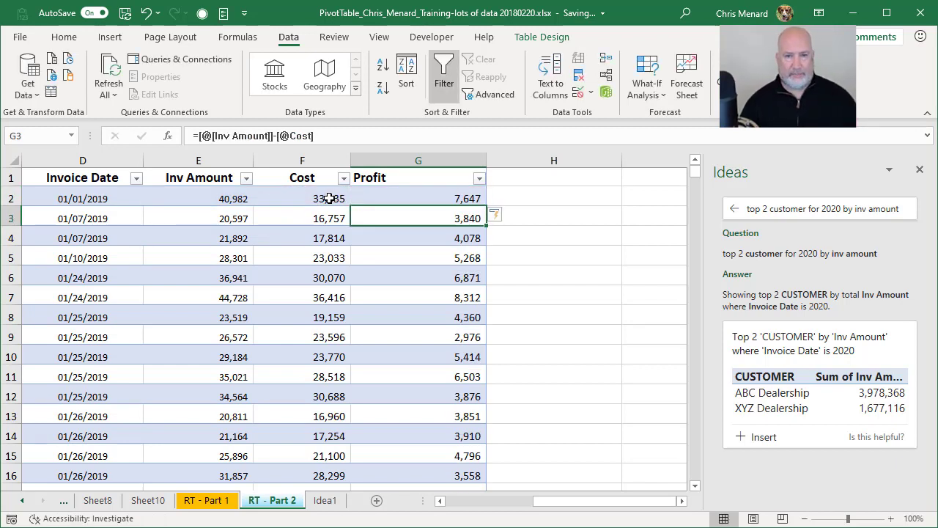
left_click(386, 201)
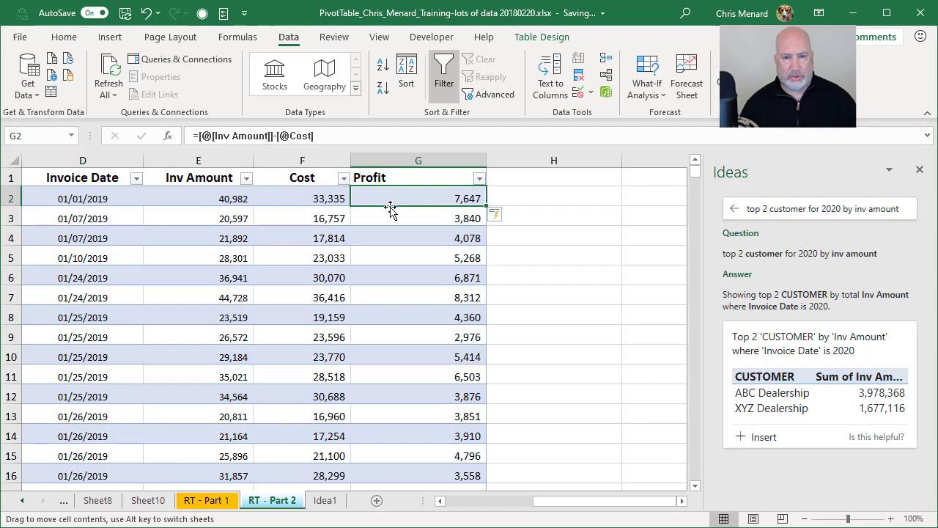
double_click(390, 208)
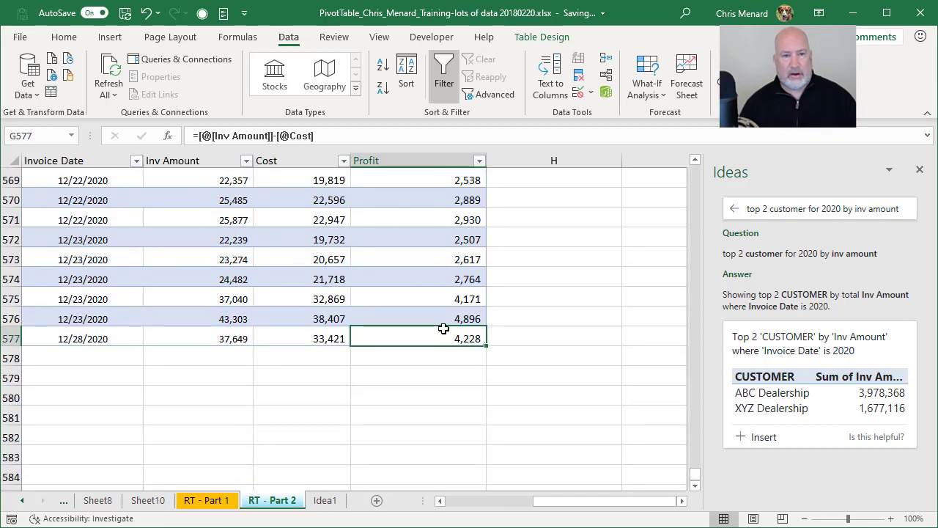
double_click(444, 329)
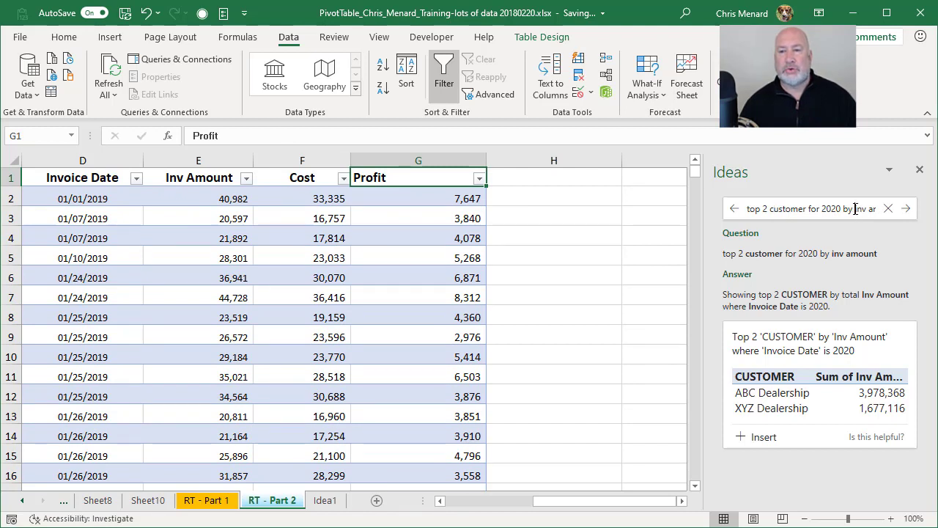
- Change the Ideas question to 'top 2 customer for 2020 by profit' and submit it
left_click_drag(855, 209, 896, 211)
key("BackSpace")
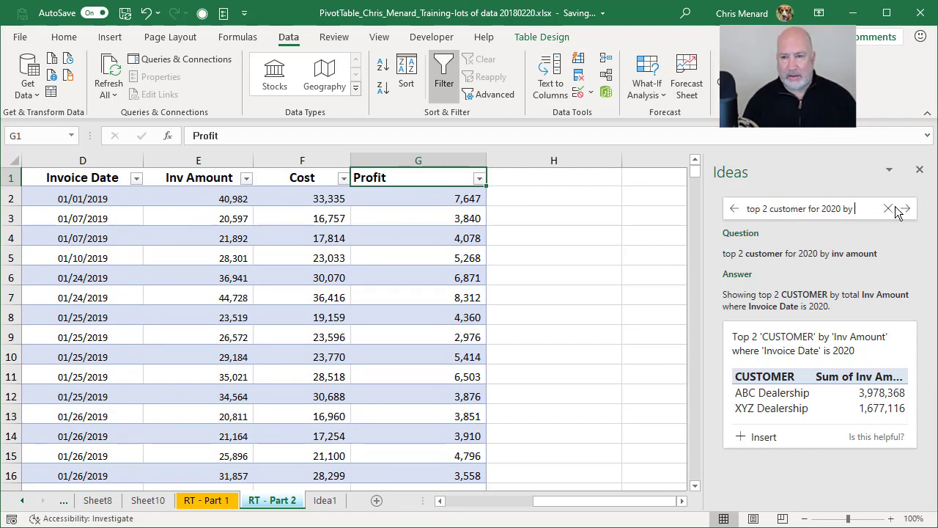
type("pro")
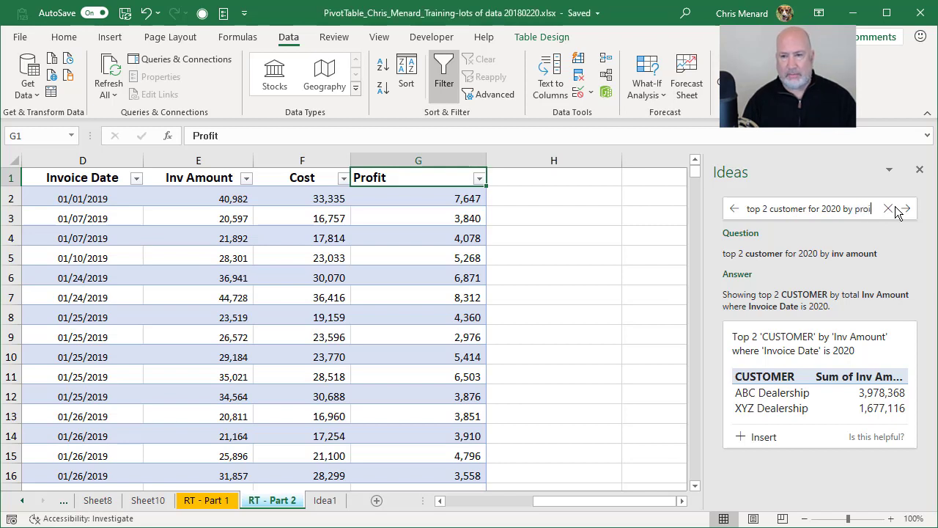
type("fit")
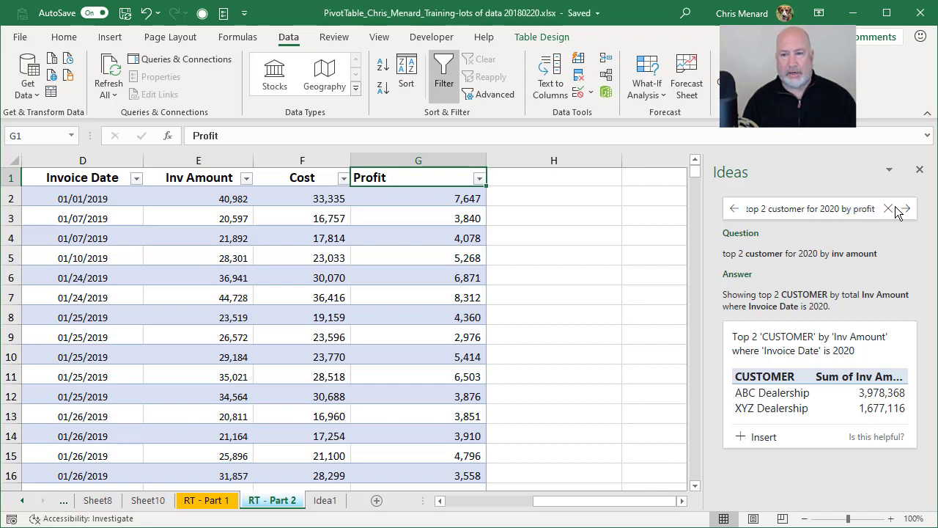
left_click(897, 209)
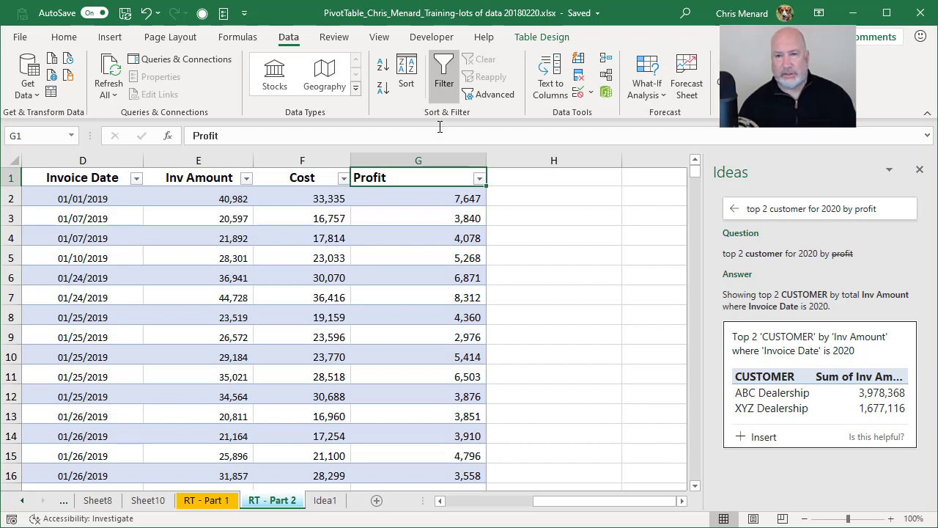
- Close and reopen Ideas so it reanalyses the table with the new Profit column
left_click(921, 172)
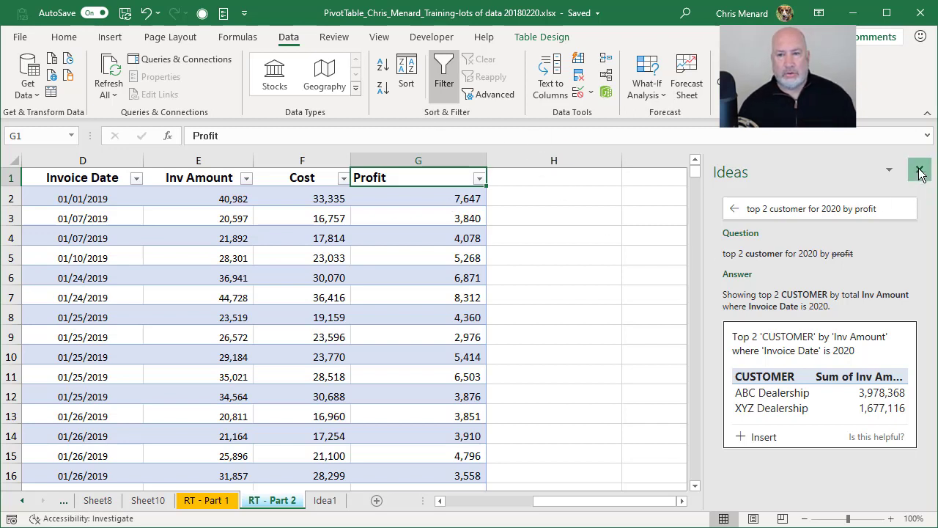
left_click(415, 212)
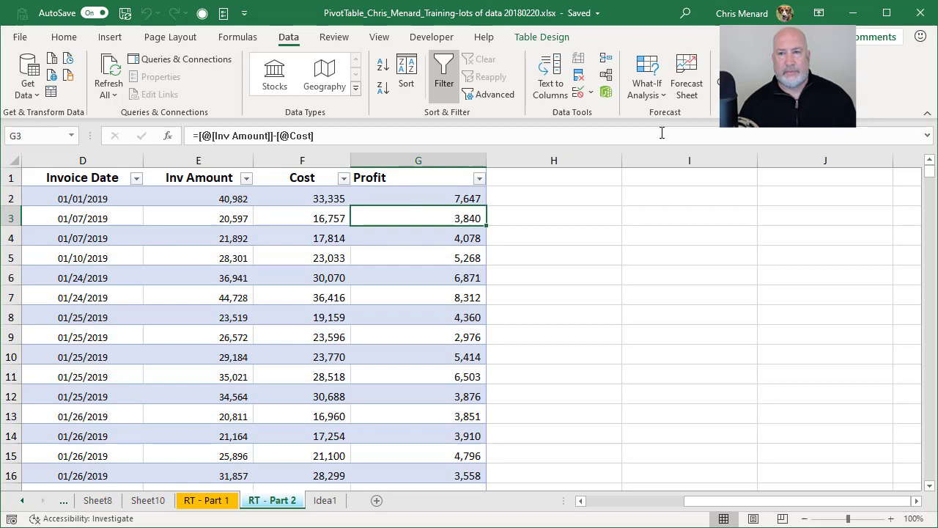
left_click(61, 38)
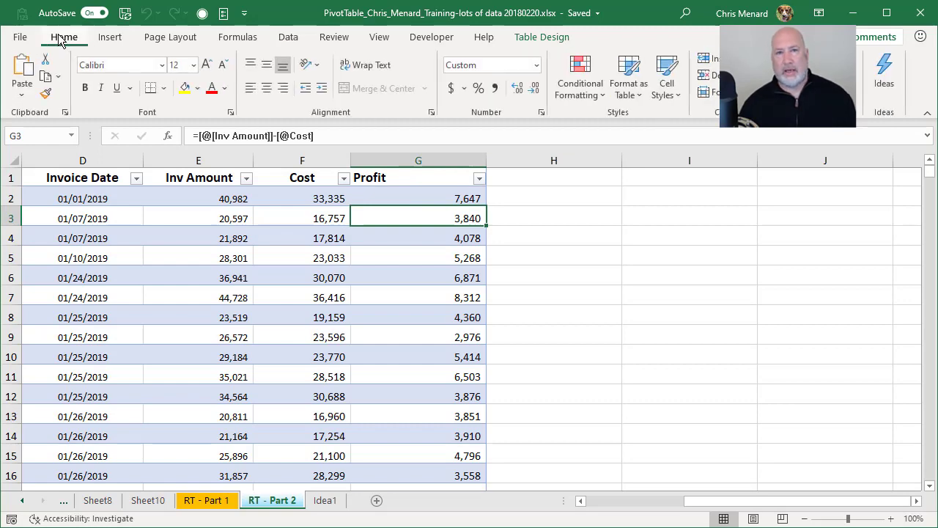
left_click(882, 84)
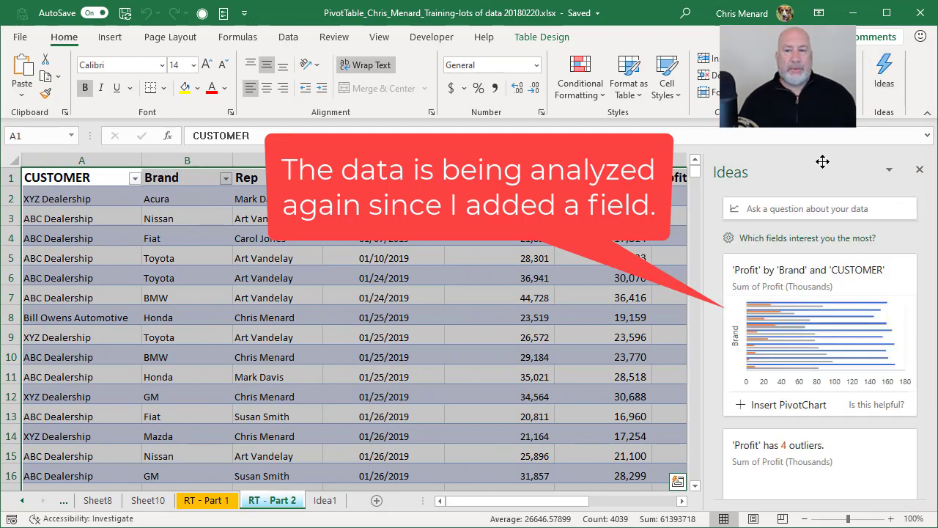
- Ask Ideas '2019 total profit', getting a Sum of Profit of 1,823,558
left_click(786, 208)
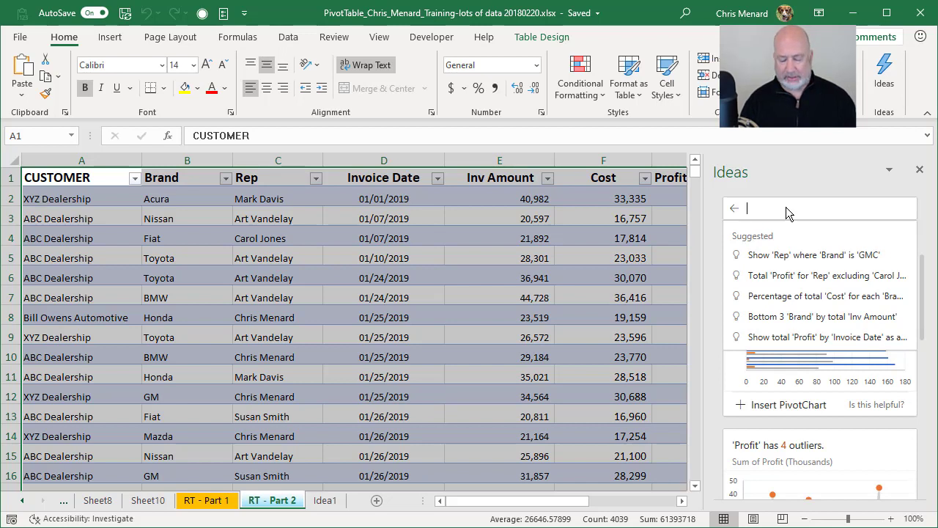
type("201")
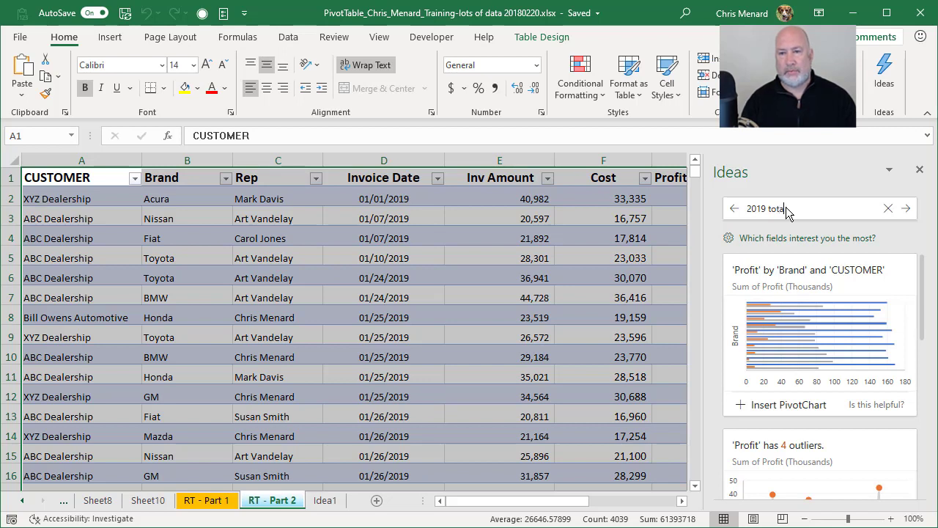
type("9 total profit")
key("Return")
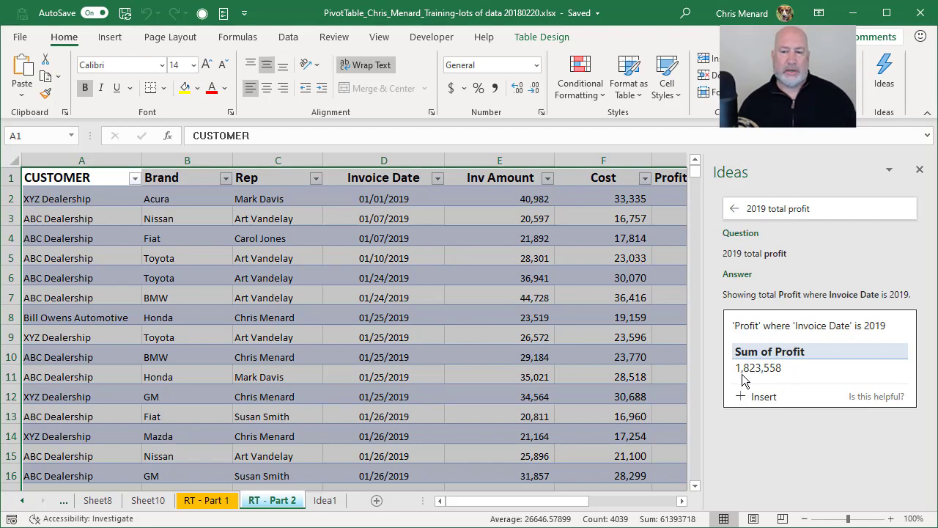
left_click(513, 298)
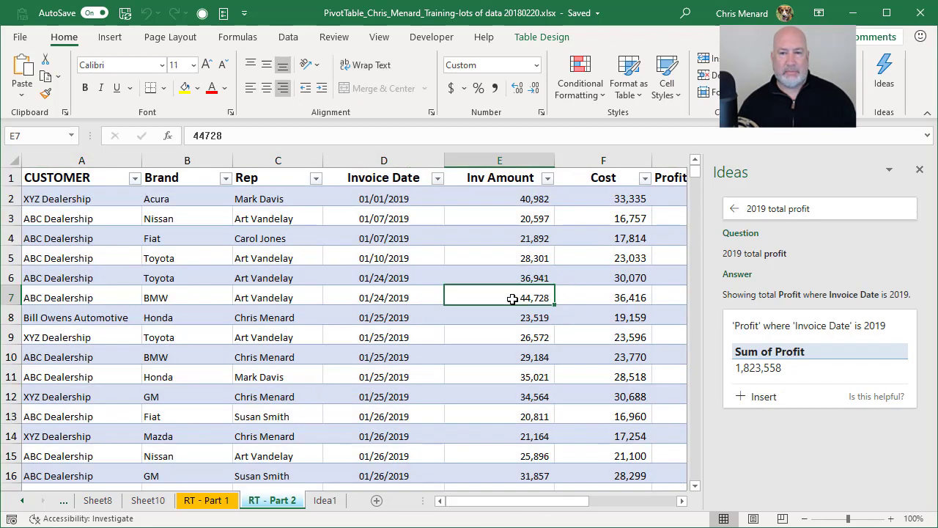
- Filter Invoice Date to 2019 and check that the Profit values sum to 1,823,558
left_click(438, 179)
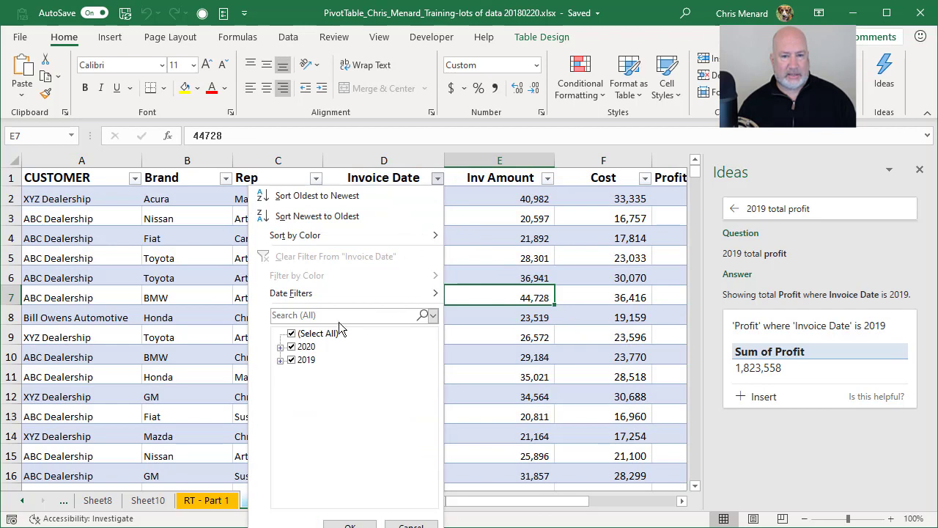
left_click(291, 346)
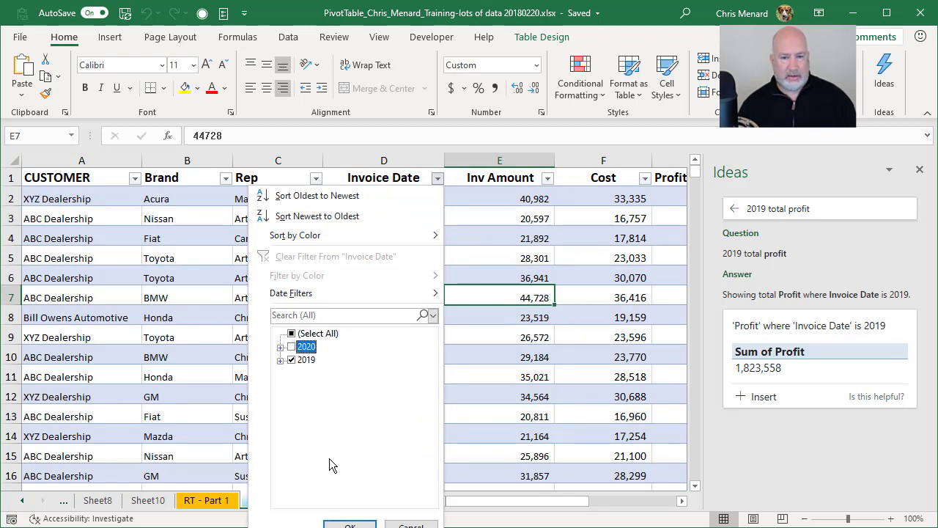
left_click(349, 525)
left_click(668, 199)
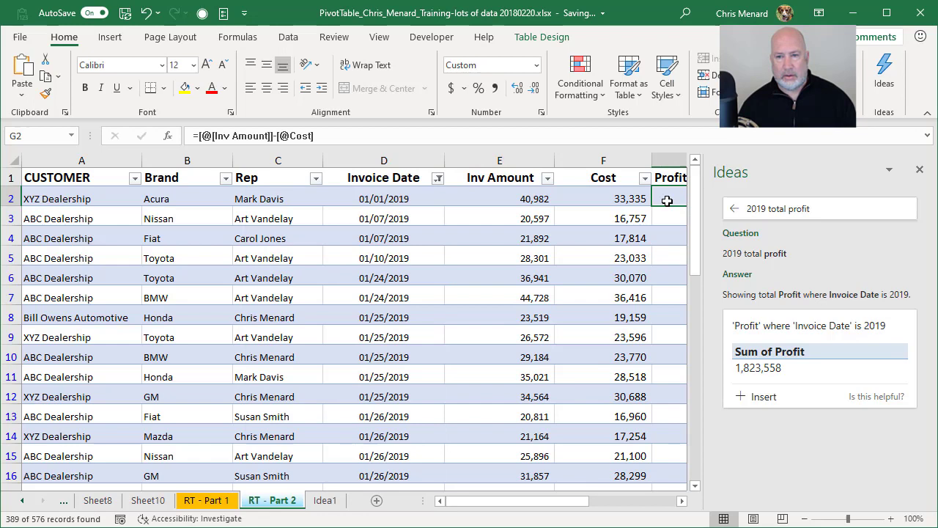
key("ctrl+shift+Down")
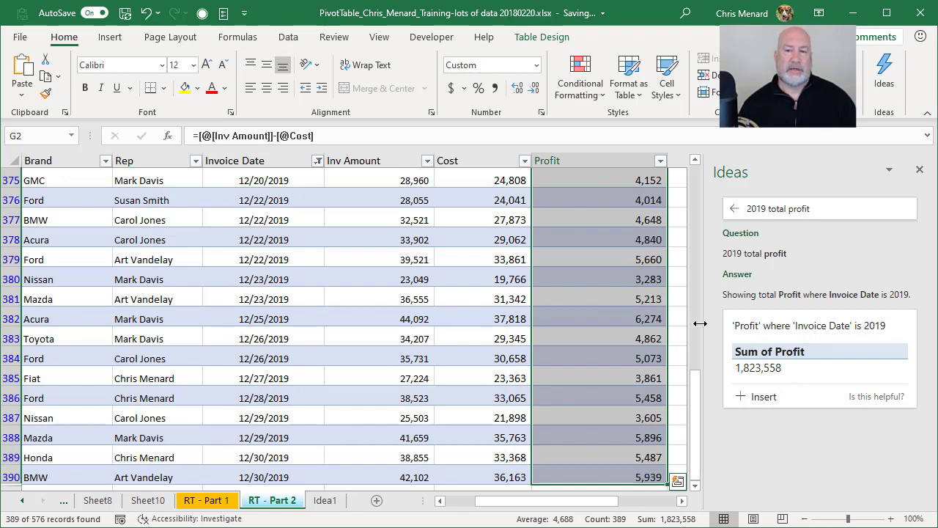
left_click(561, 257)
- Close the Ideas pane and clear the Invoice Date filter to show all records
left_click(920, 169)
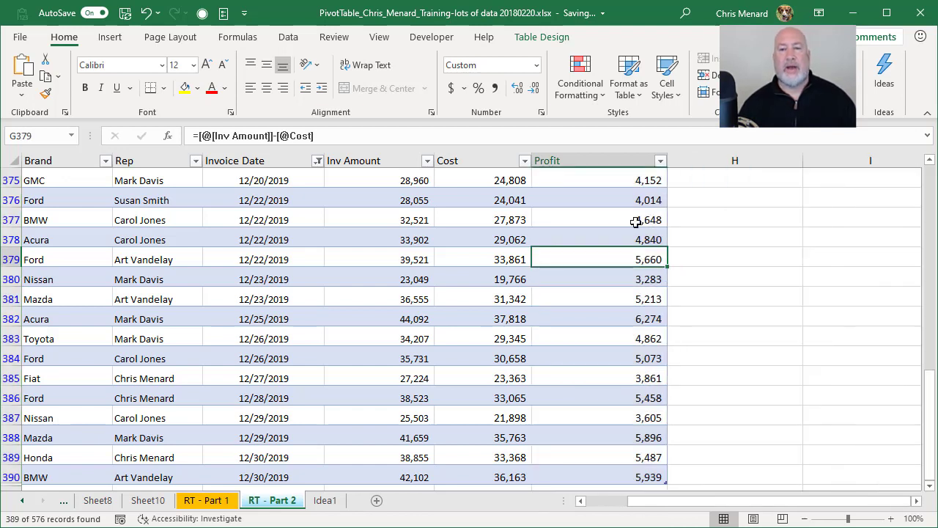
left_click(630, 221)
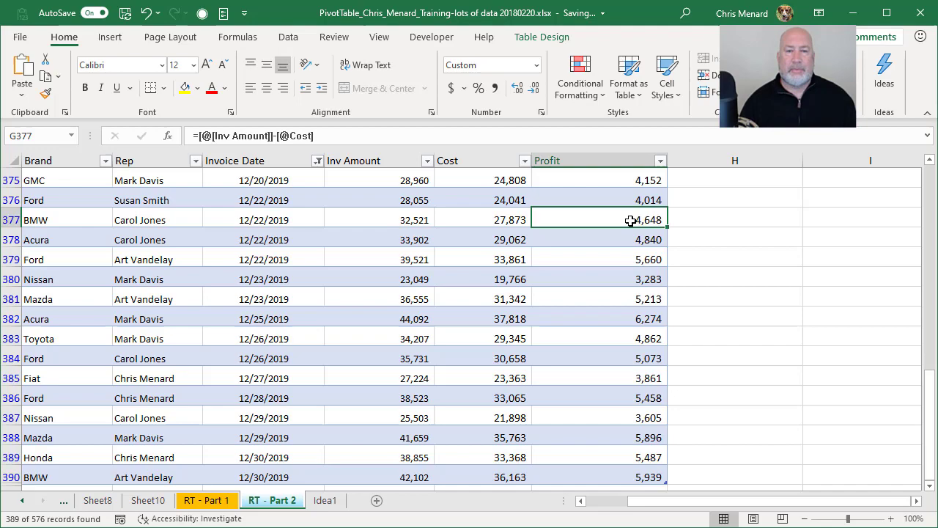
left_click(290, 38)
left_click(485, 60)
left_click(391, 195)
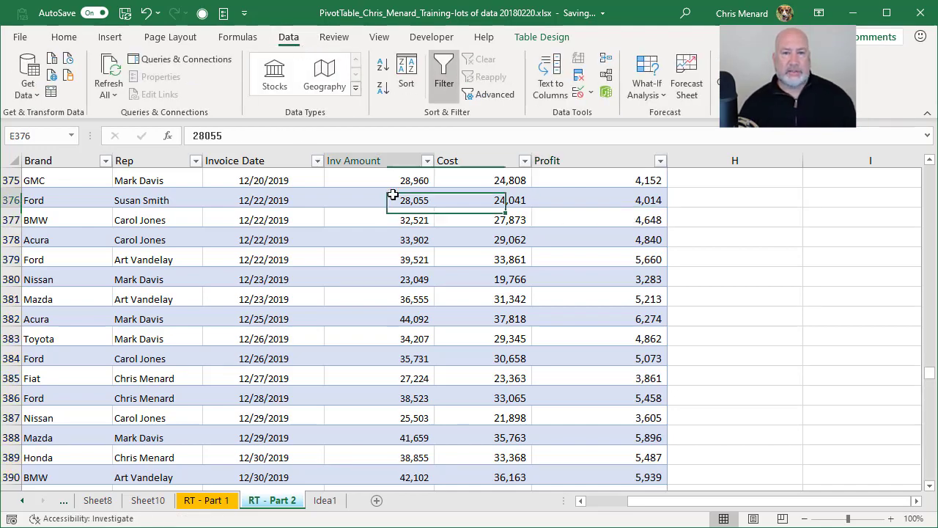
scroll(393, 194, "up", 20)
scroll(393, 194, "up", 13)
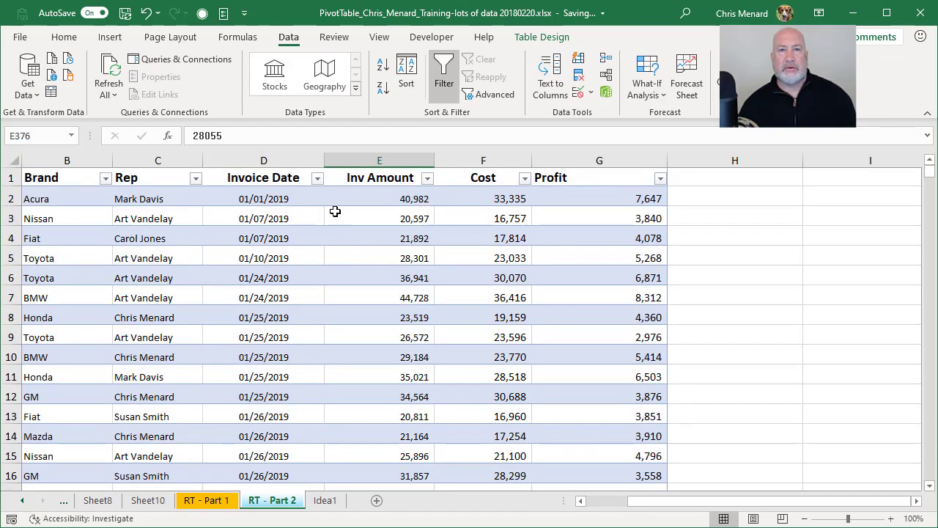
- Go to File > Account to view the Office 365 subscription and Version 1912 details
left_click(22, 37)
left_click(58, 389)
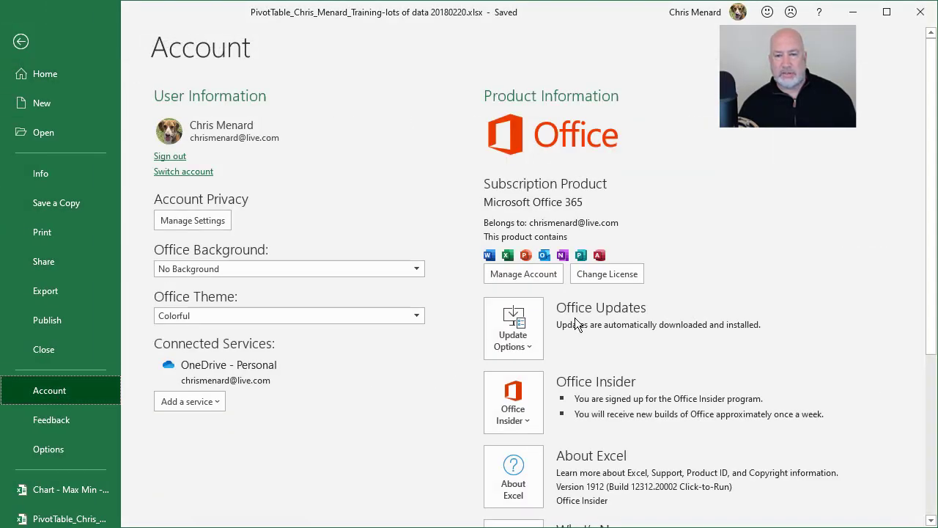